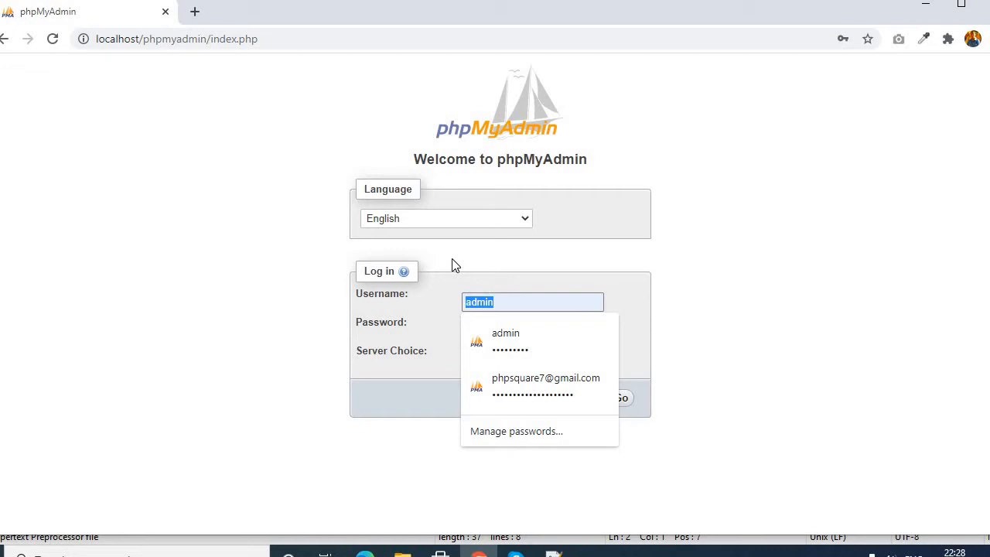
- Log in to the MySQL server with the username root, leaving the password field blank
key("BackSpace")
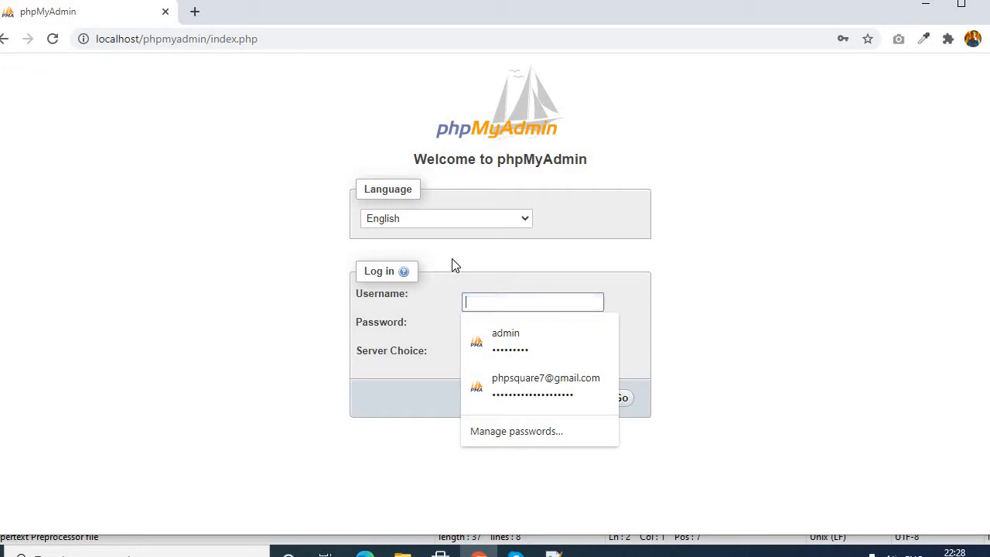
key("Escape")
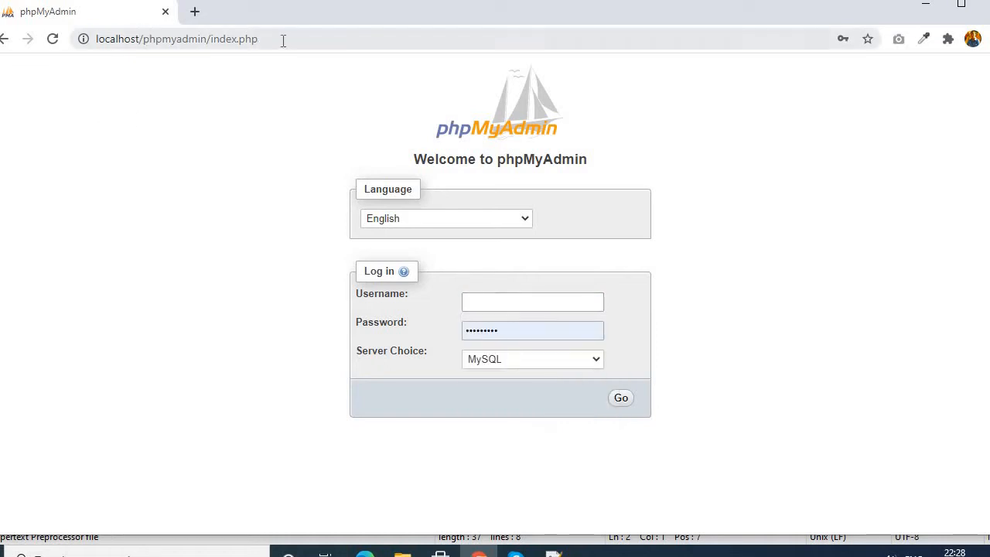
left_click(266, 43)
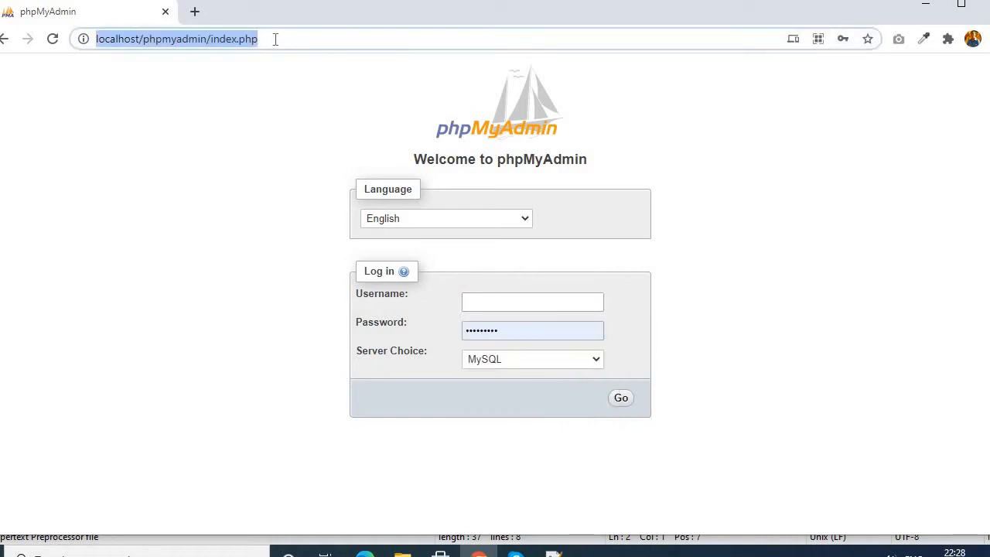
left_click(199, 39)
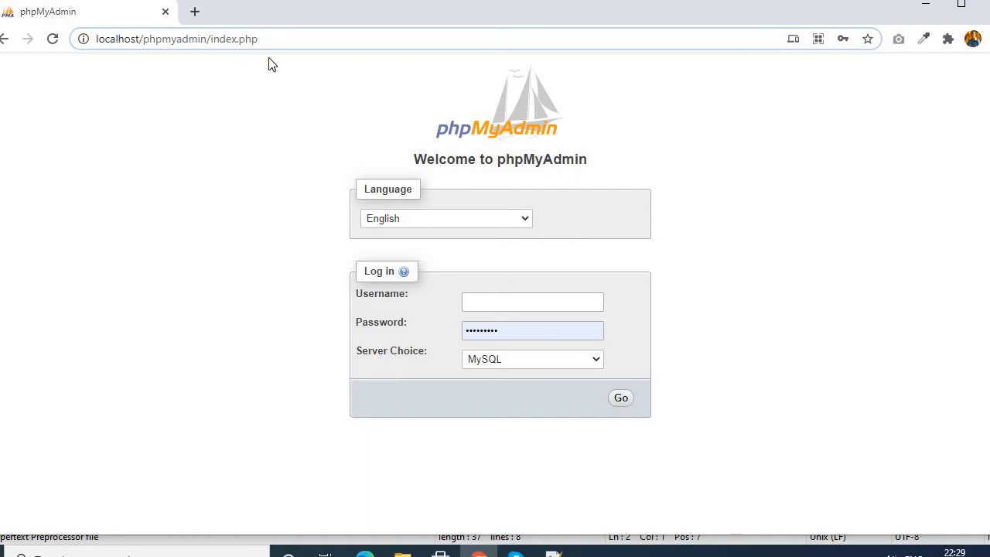
left_click(488, 305)
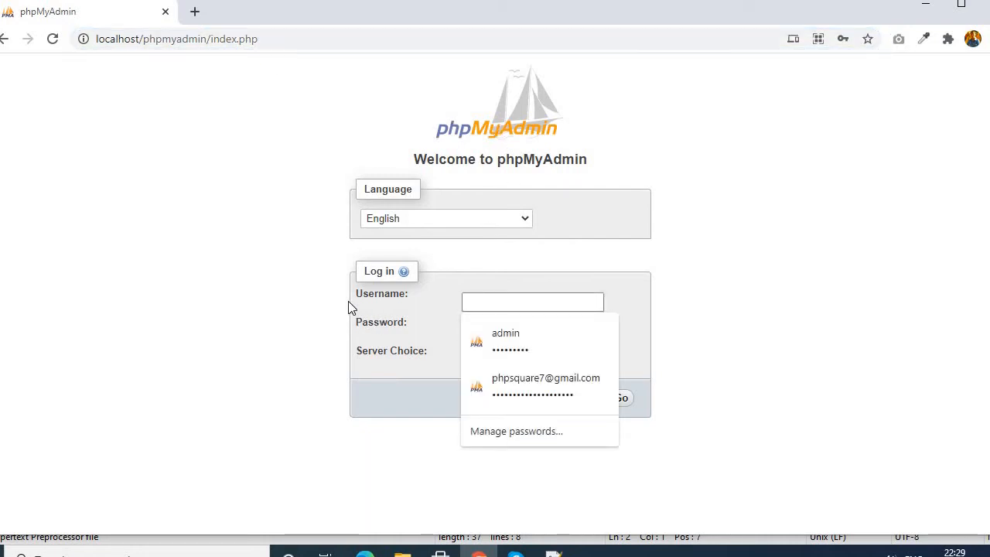
type("root")
key("Tab")
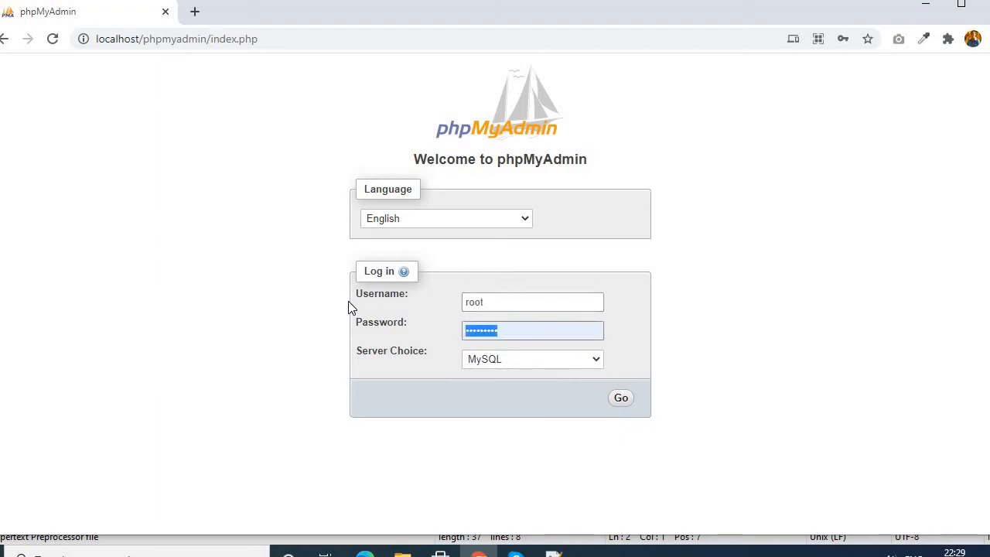
key("BackSpace")
left_click(297, 267)
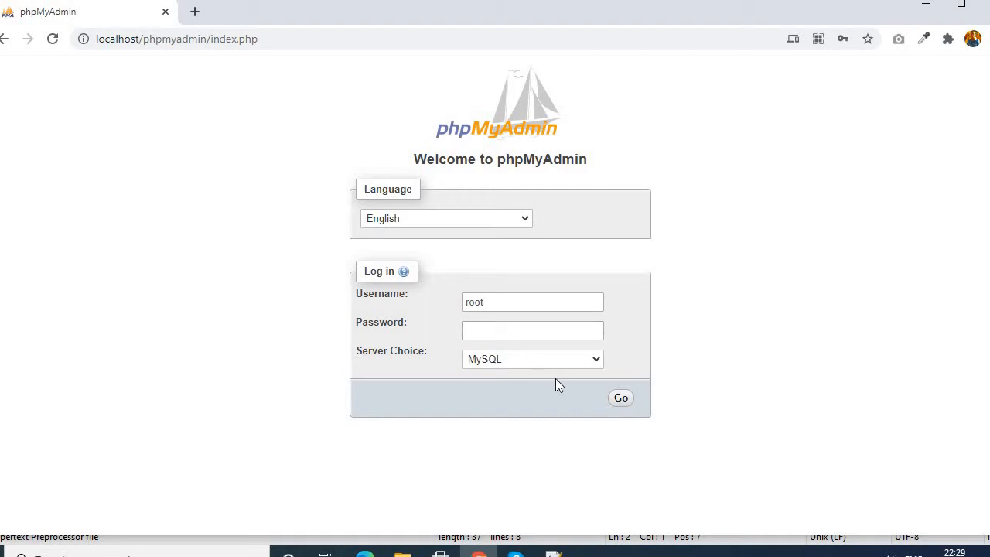
left_click(623, 402)
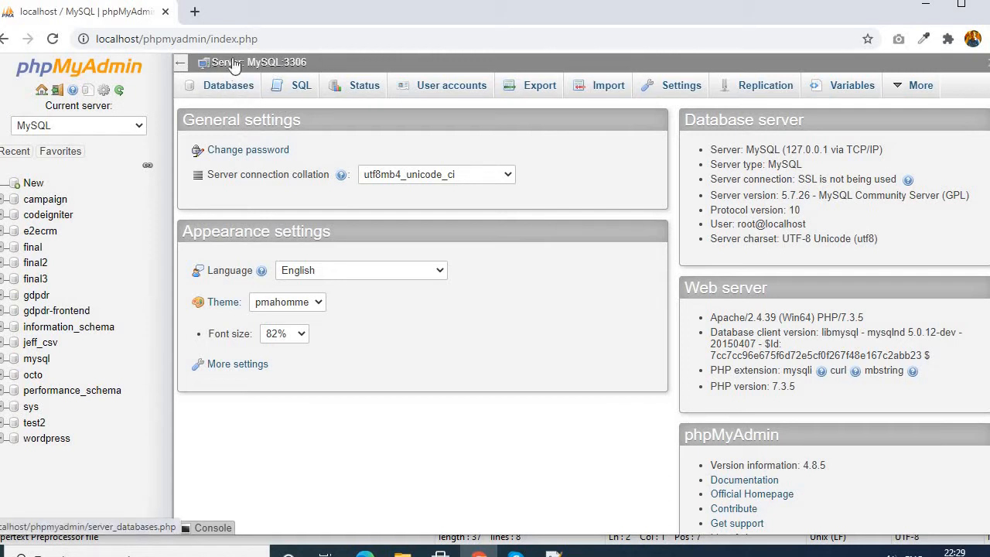
- Open the server's database overview and enter first_db as the name for a new database
left_click(232, 92)
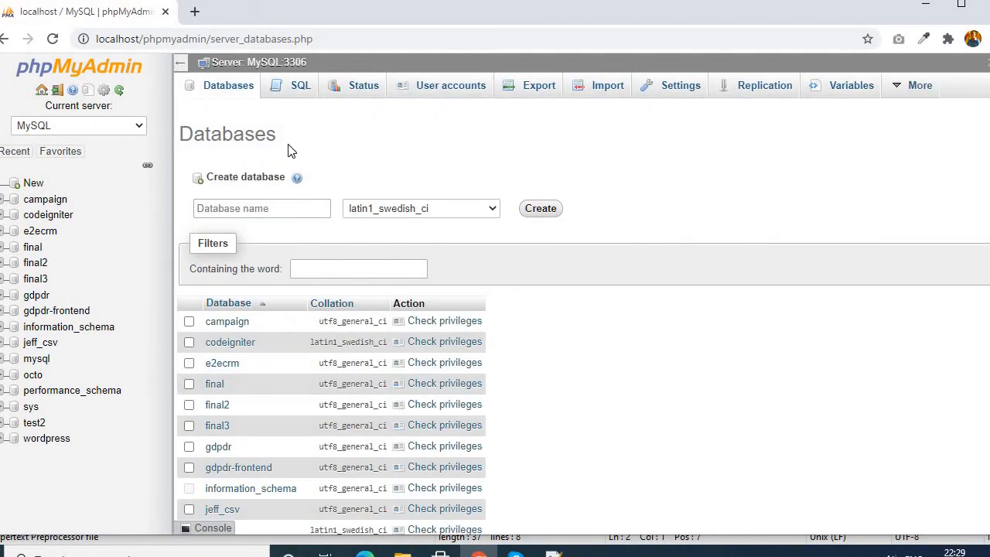
left_click(224, 212)
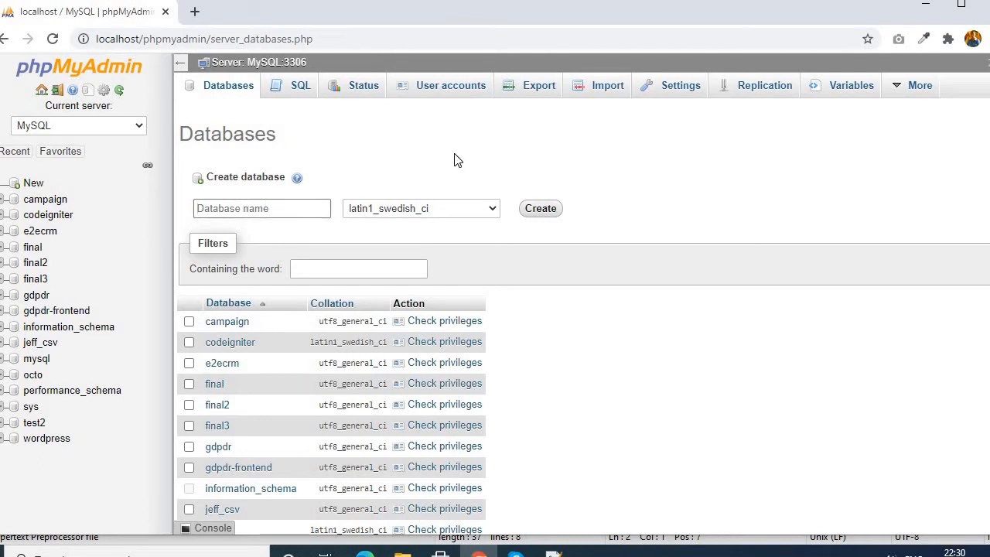
type("first_db")
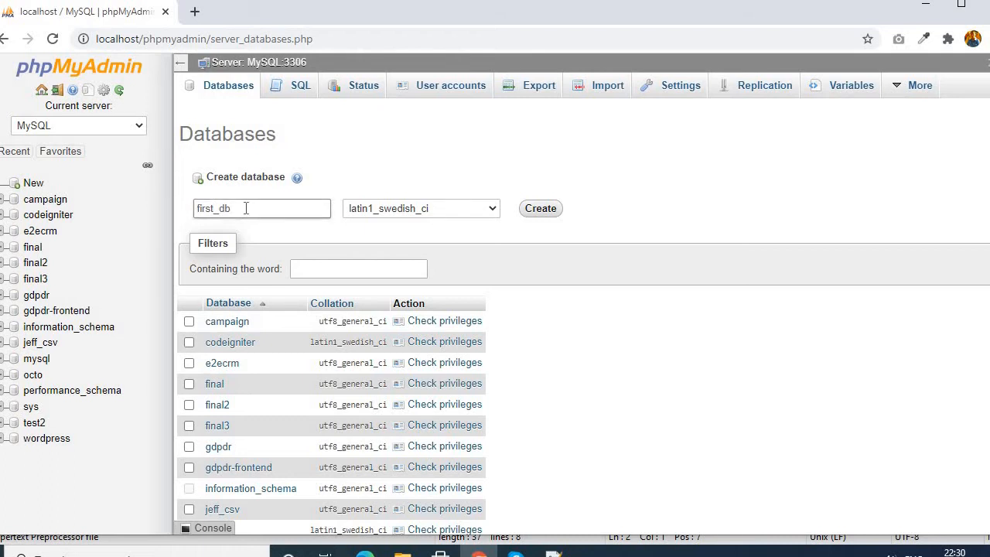
left_click_drag(245, 211, 189, 209)
left_click(473, 151)
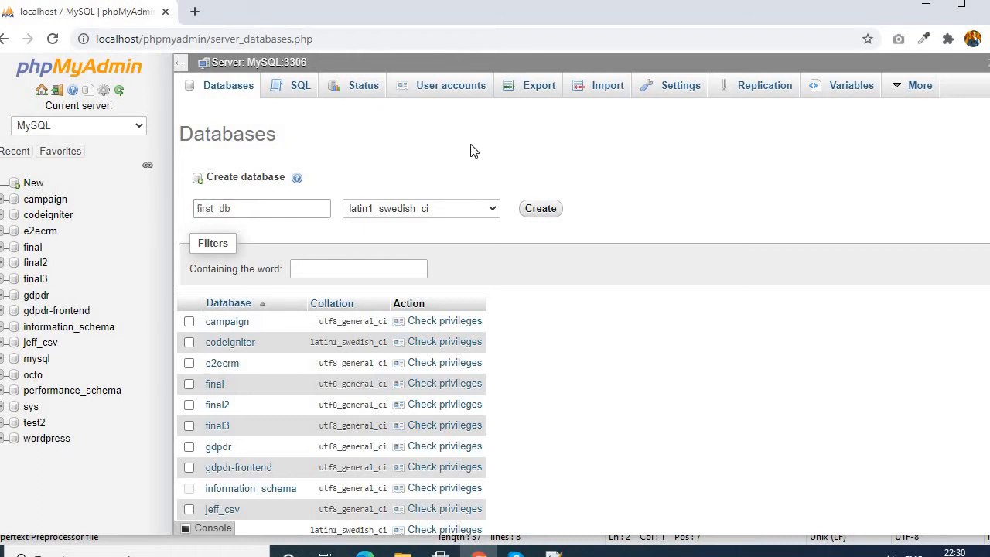
- Choose the utf8_general_ci collation for the new database and create it
left_click(472, 209)
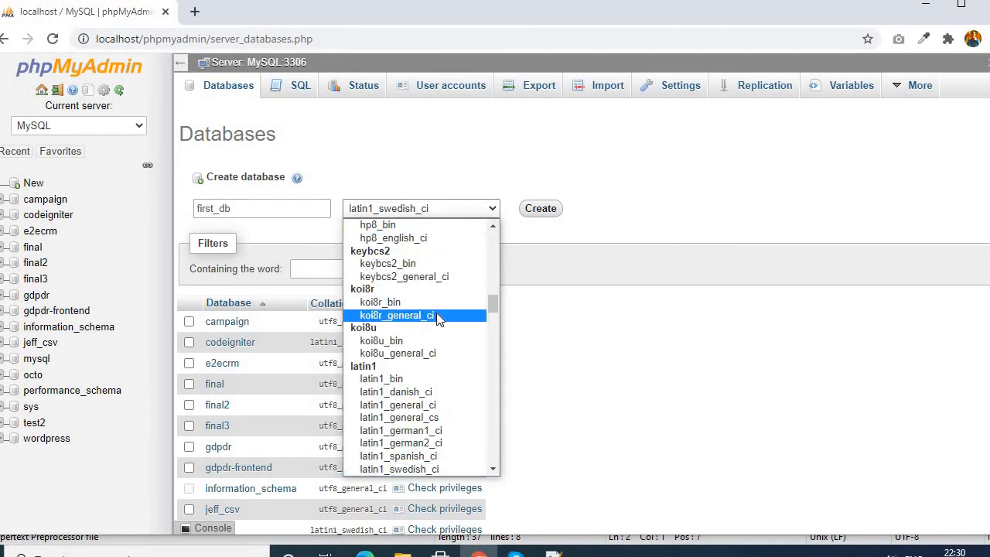
scroll(435, 318, "down", 2)
scroll(435, 318, "down", 5)
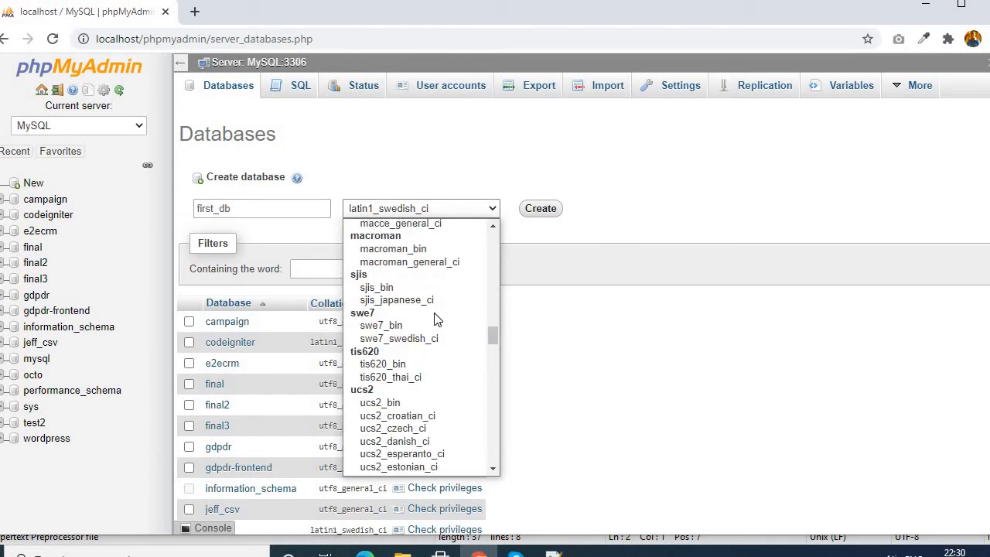
scroll(436, 319, "down", 8)
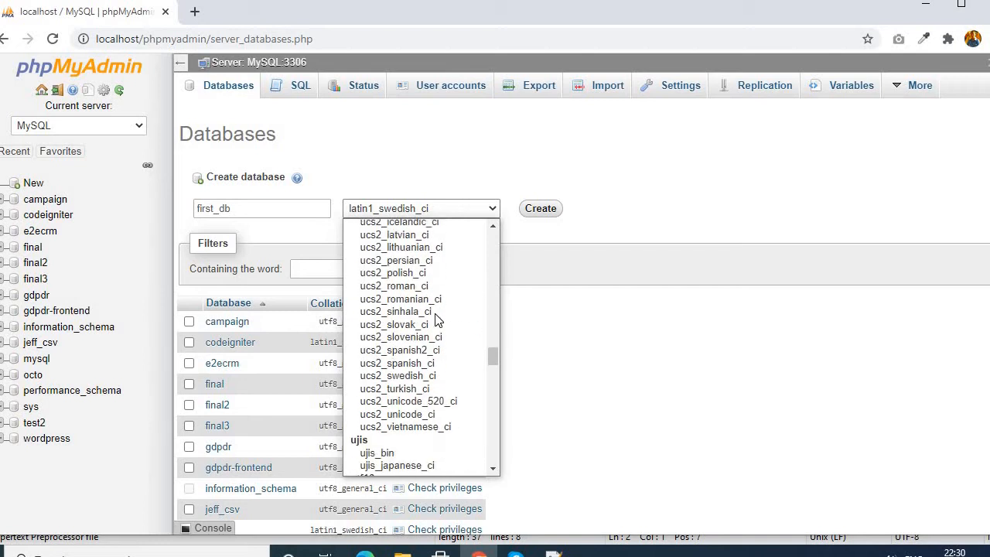
scroll(437, 321, "down", 6)
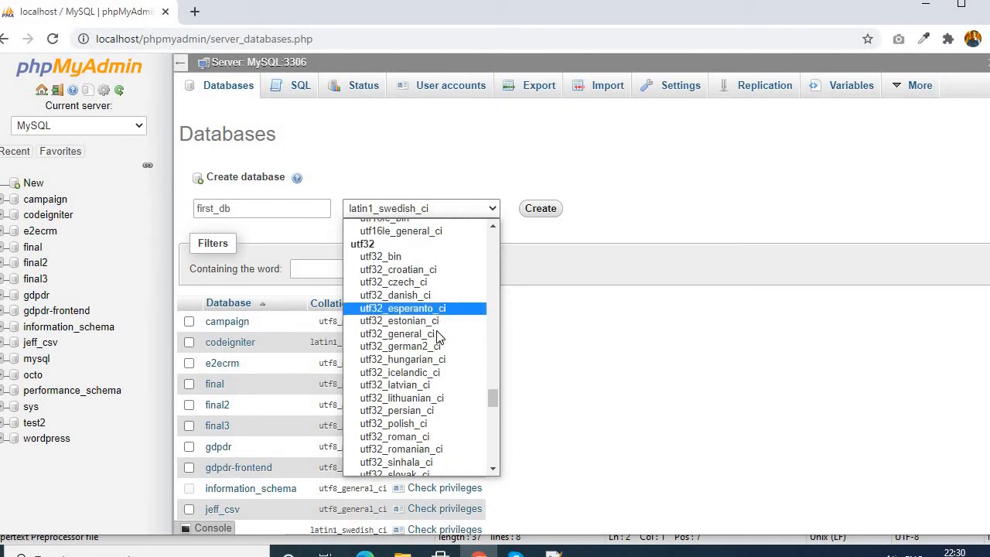
scroll(437, 345, "down", 4)
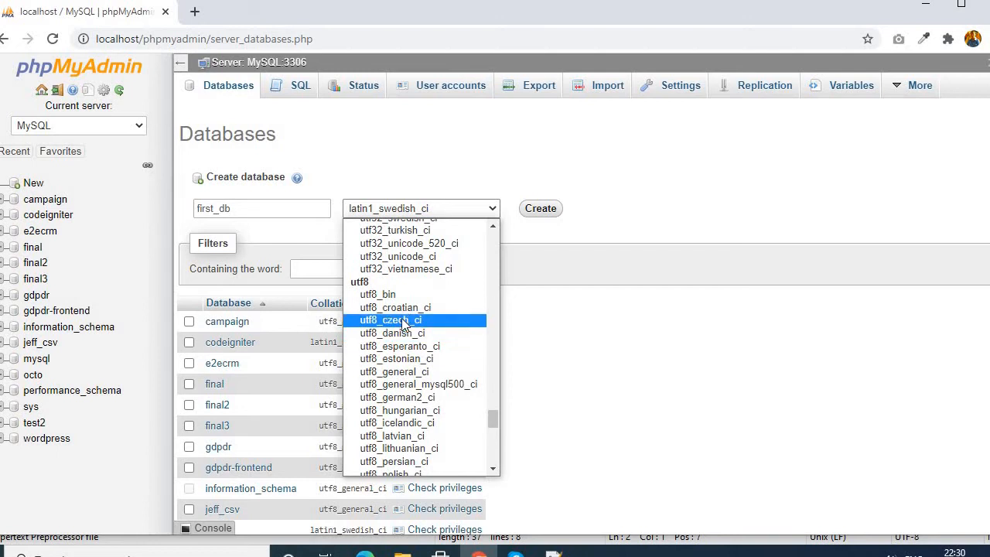
left_click(403, 372)
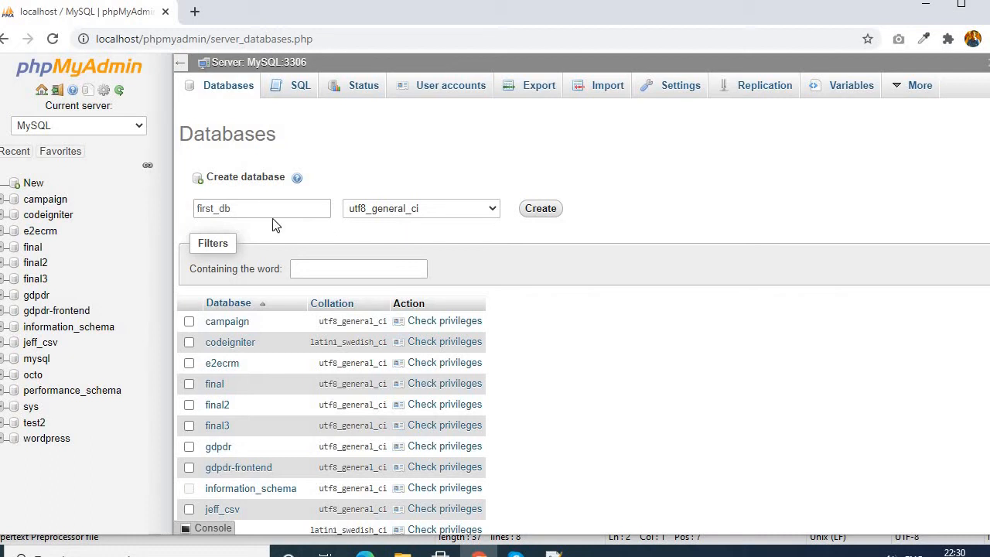
left_click(245, 204)
left_click(541, 208)
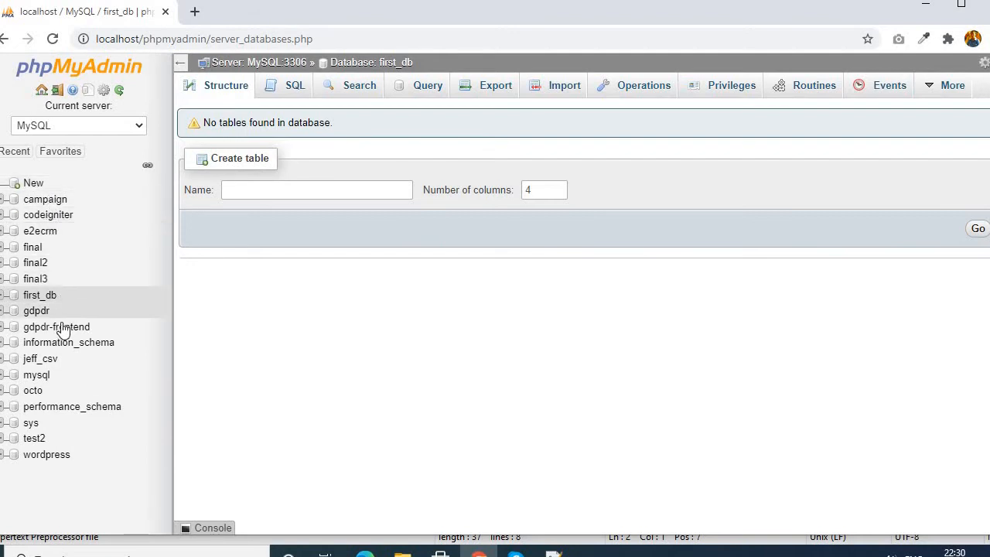
- Open the first_db database and start a new four-column table named user
left_click(42, 295)
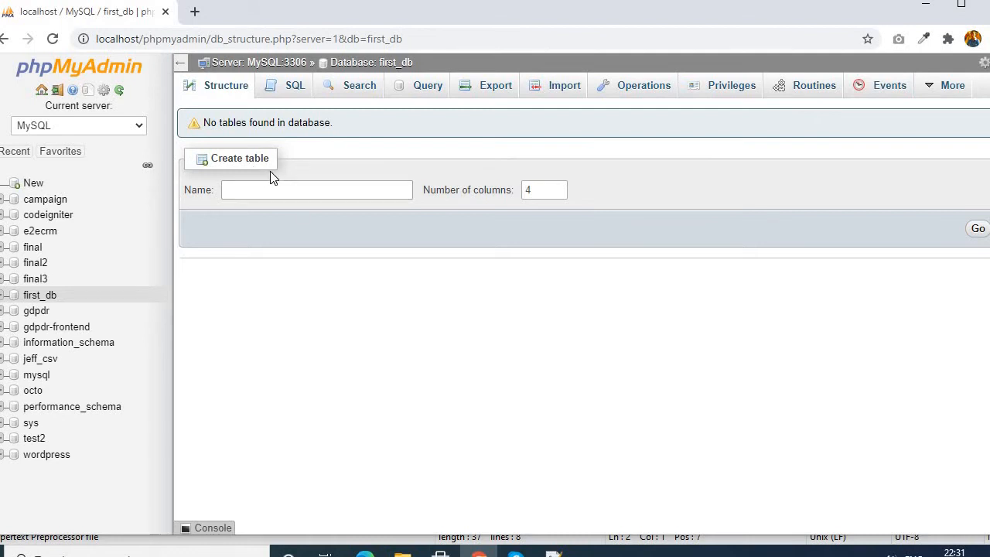
left_click(261, 194)
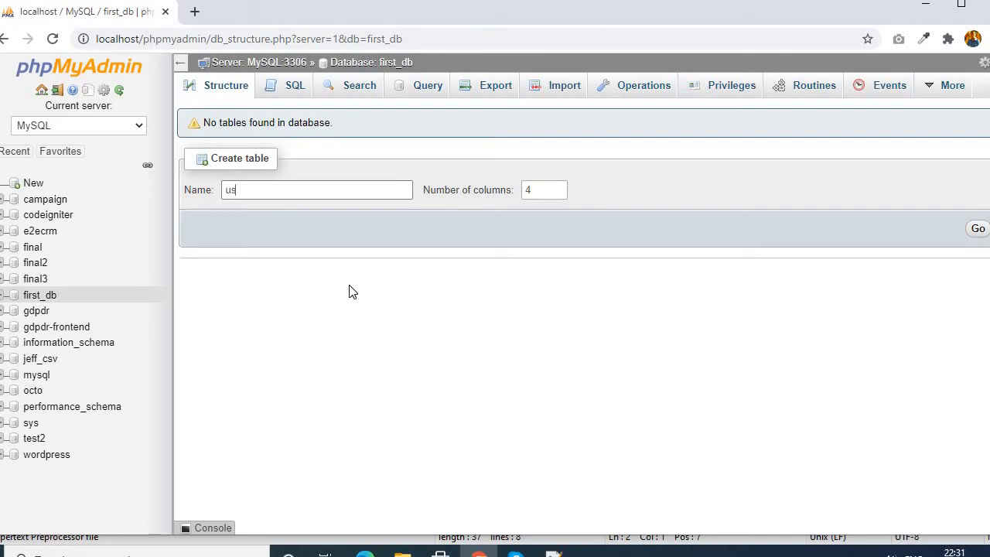
left_click(551, 225)
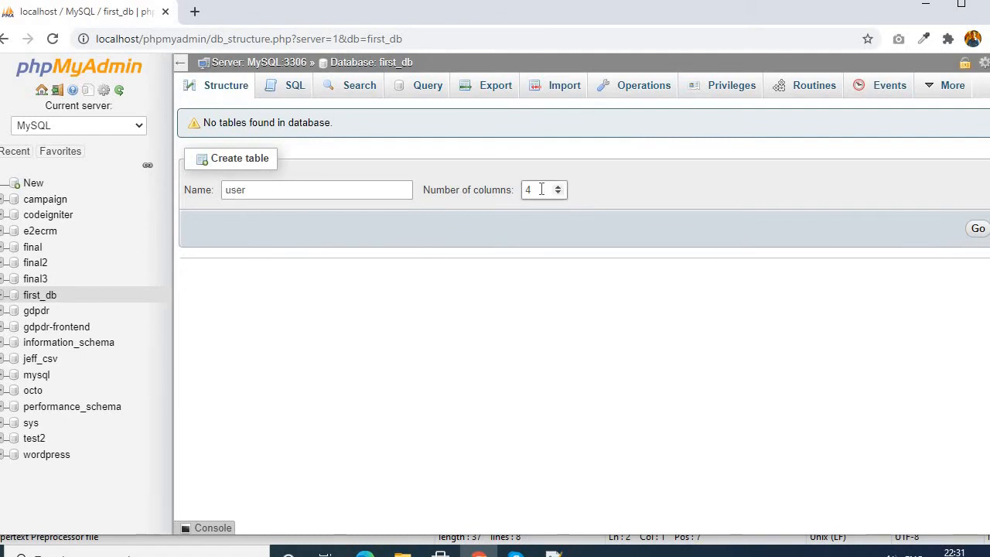
left_click(978, 230)
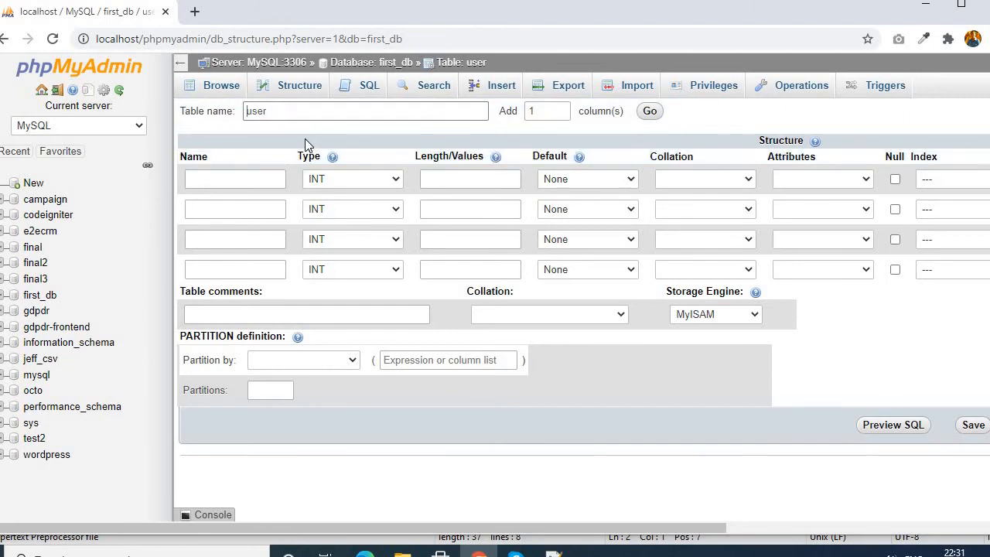
- Name the first column id and give it a PRIMARY index
left_click(215, 179)
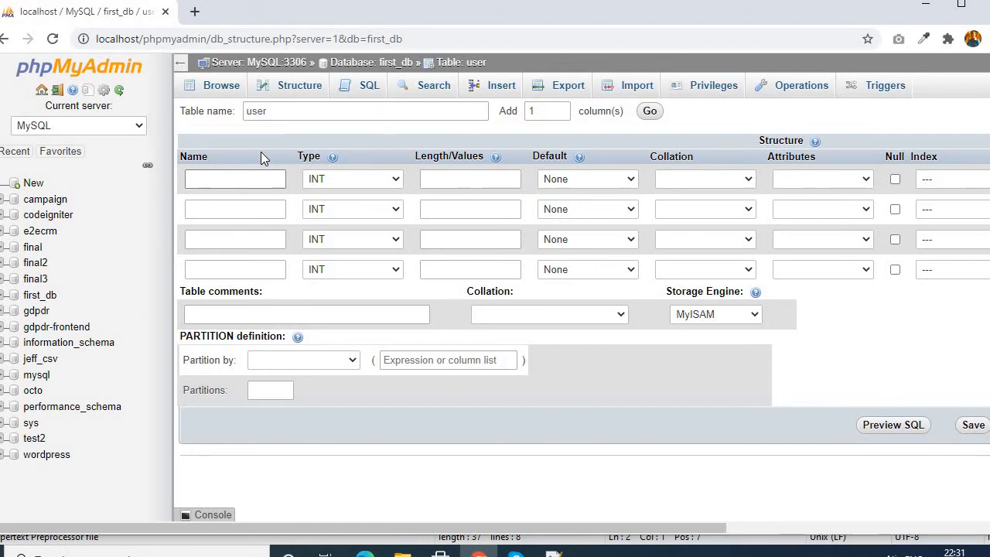
type("id")
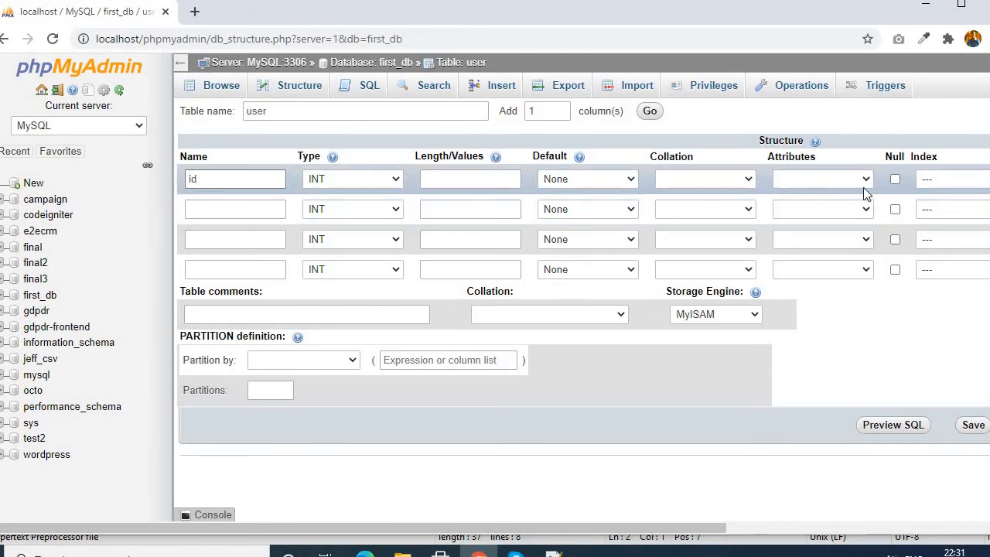
left_click(835, 180)
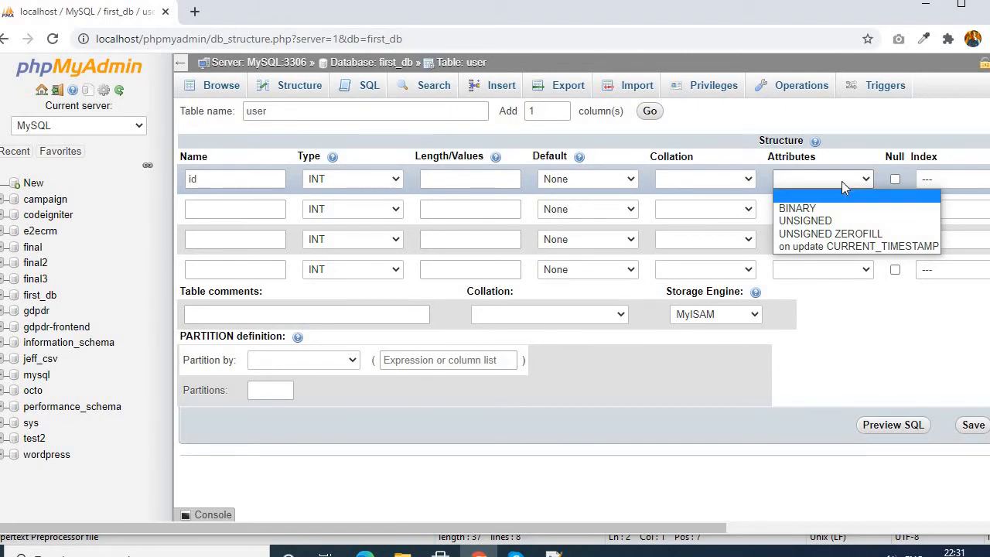
left_click(875, 129)
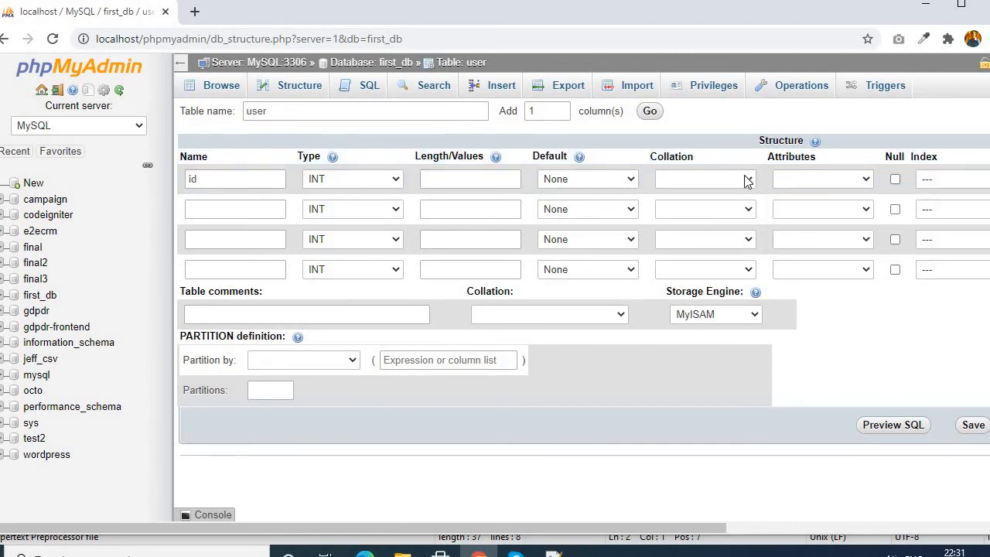
left_click(949, 179)
left_click(949, 214)
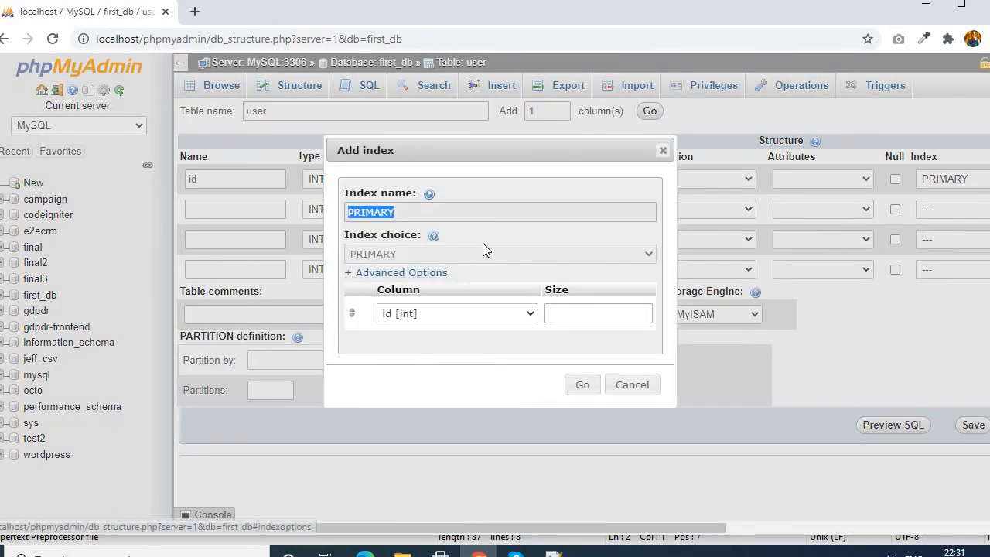
left_click(583, 386)
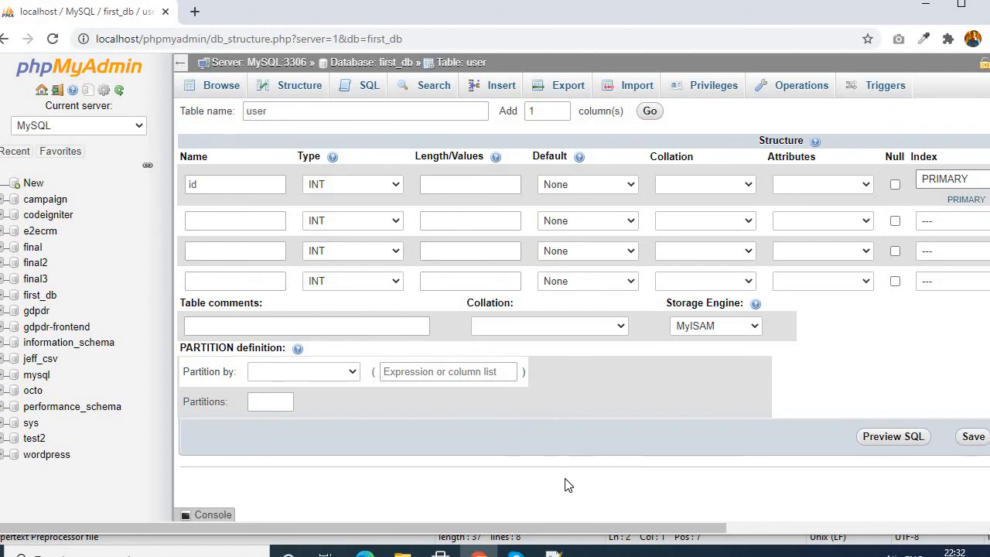
- Enable auto-increment for the id column
left_click_drag(666, 529, 702, 528)
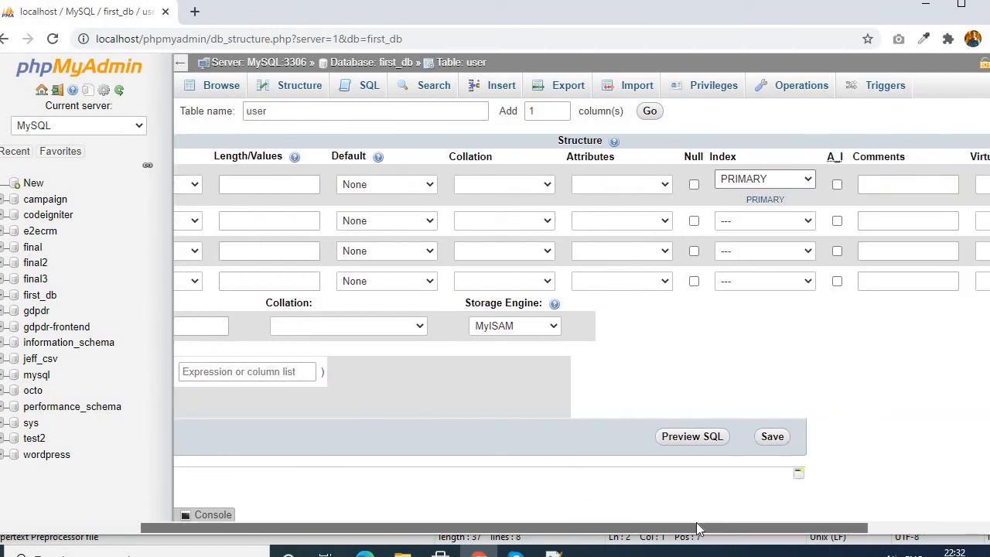
left_click(830, 186)
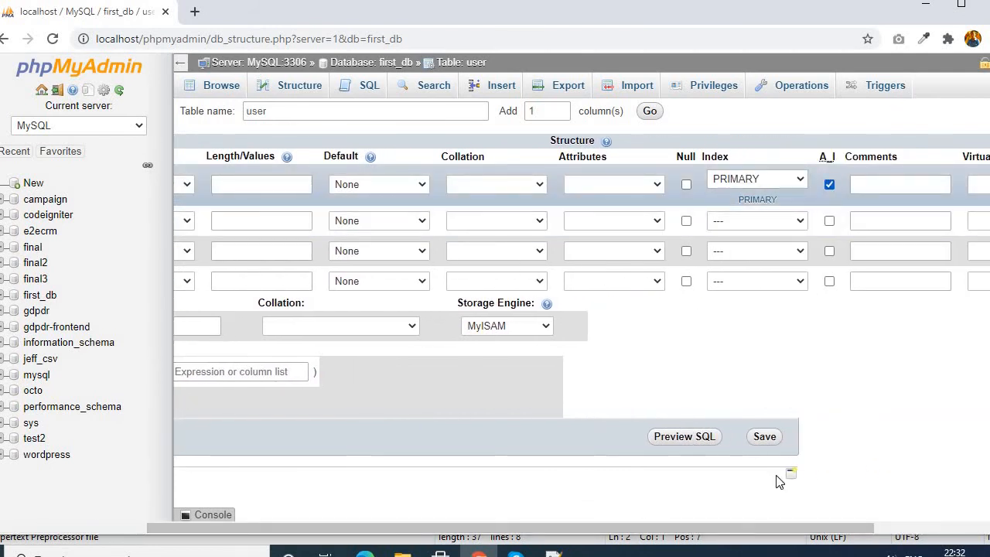
left_click_drag(632, 529, 483, 530)
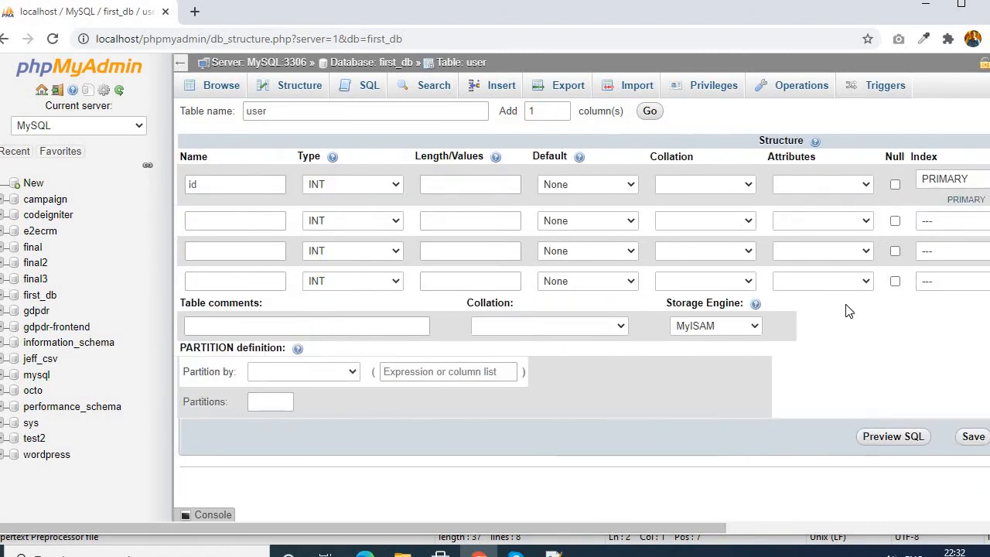
left_click(210, 190)
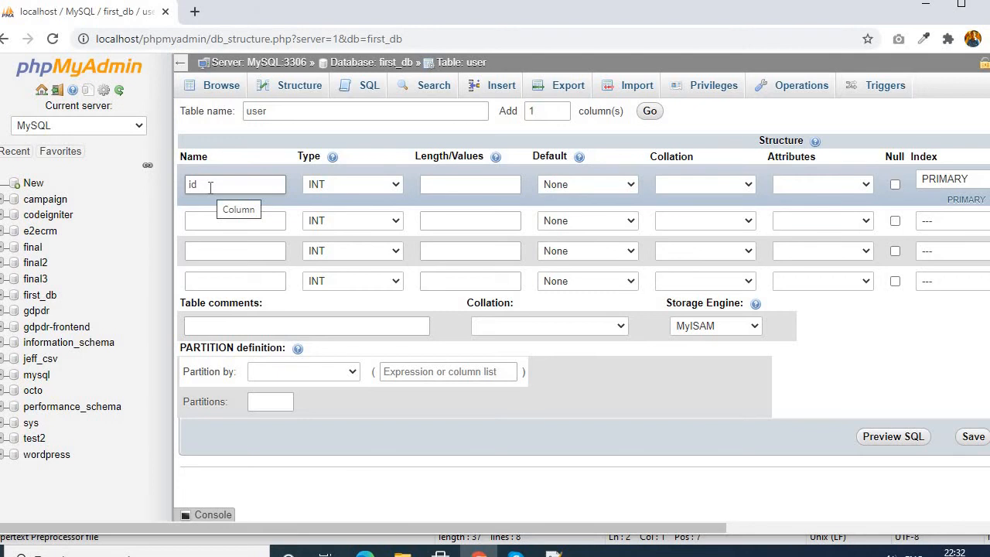
- Define the second column as first_name with type VARCHAR and length 50
left_click(209, 218)
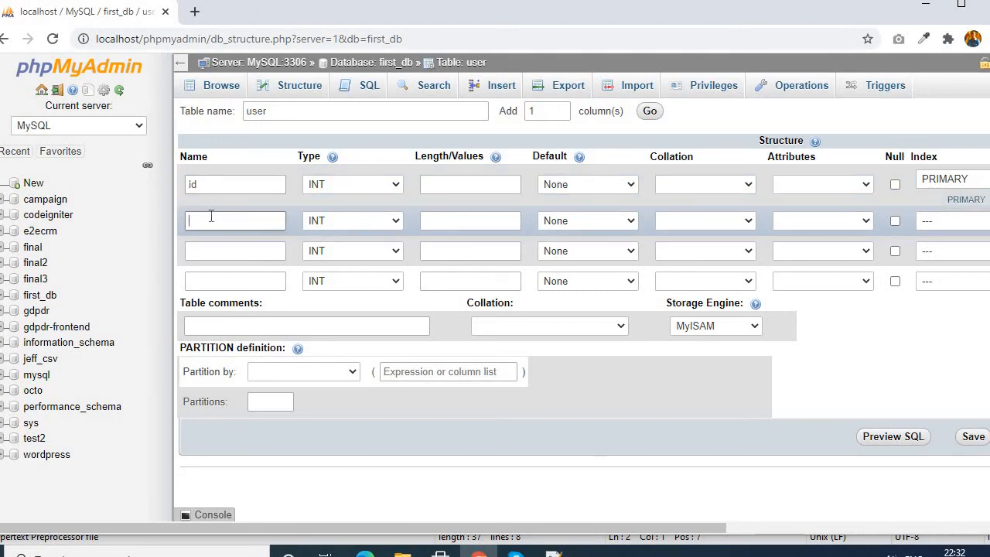
type("first_name")
left_click(337, 217)
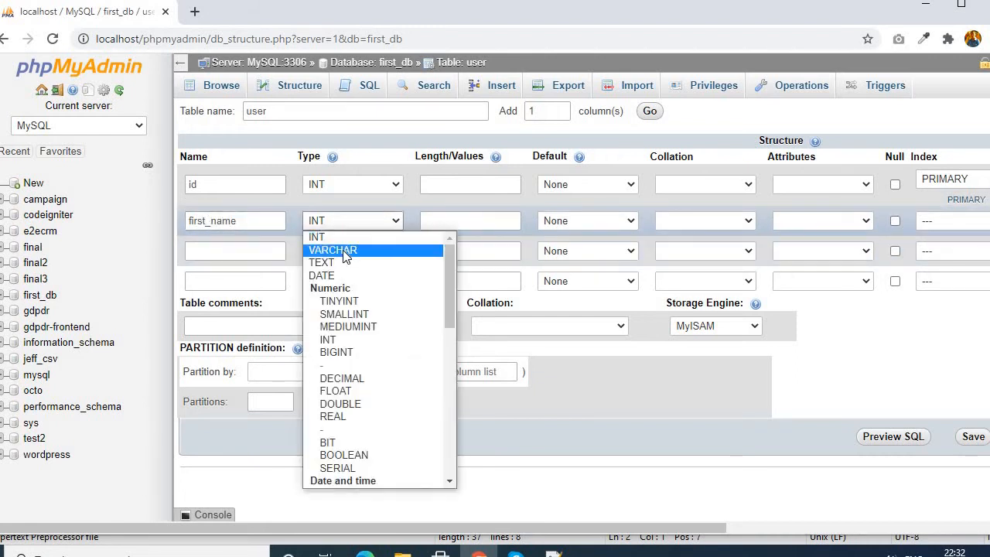
left_click(343, 250)
left_click(447, 222)
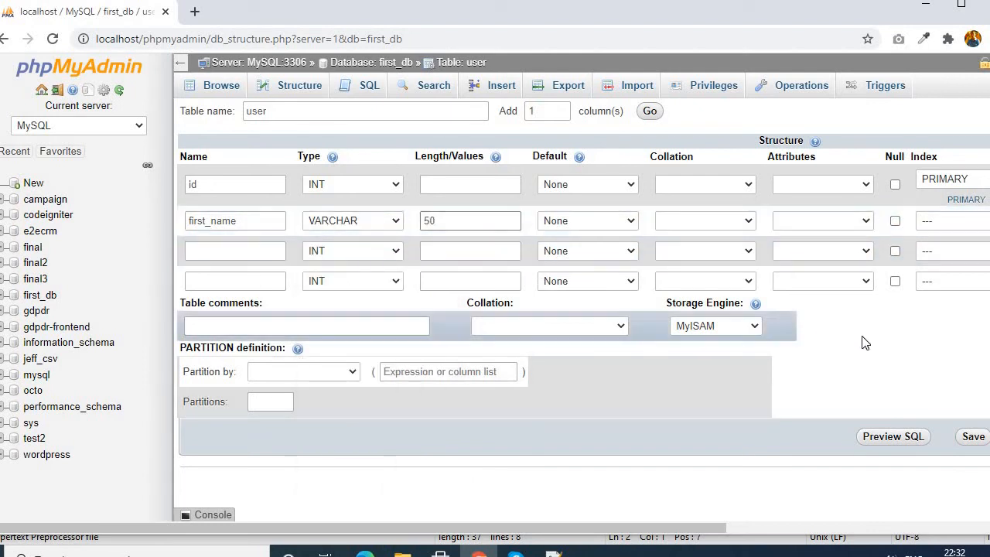
- Define the third column as last_name with type VARCHAR and length 50
left_click(485, 345)
left_click(453, 224)
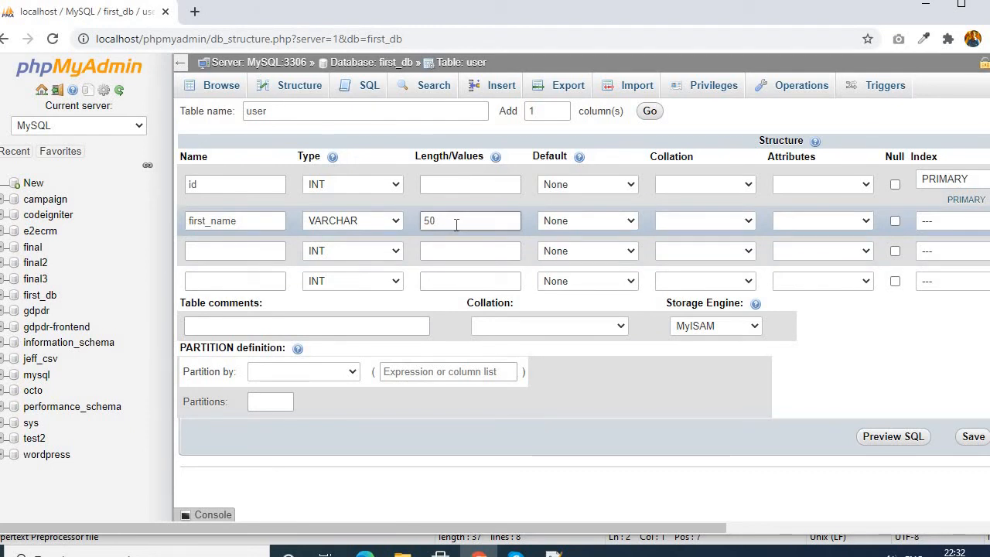
left_click(209, 249)
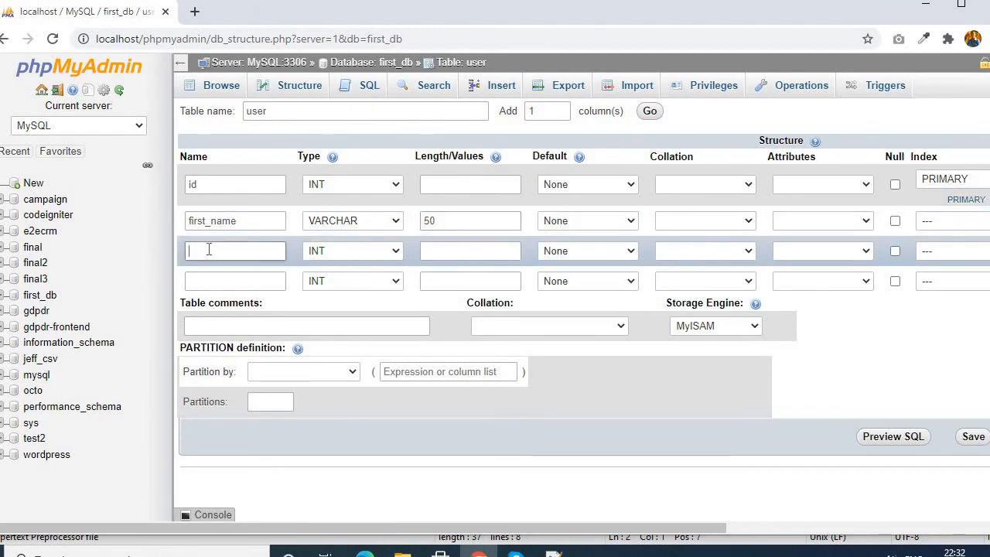
type("last_name")
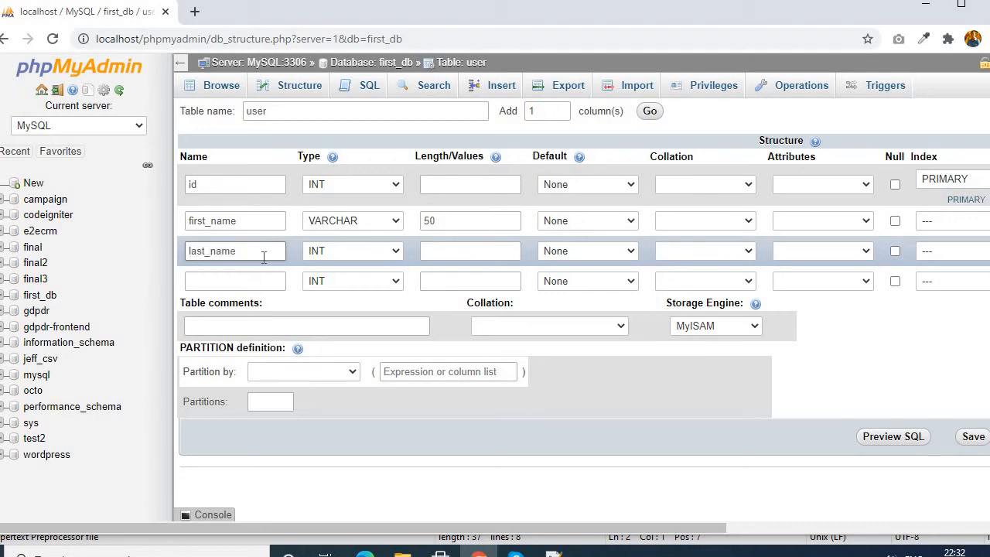
left_click(329, 251)
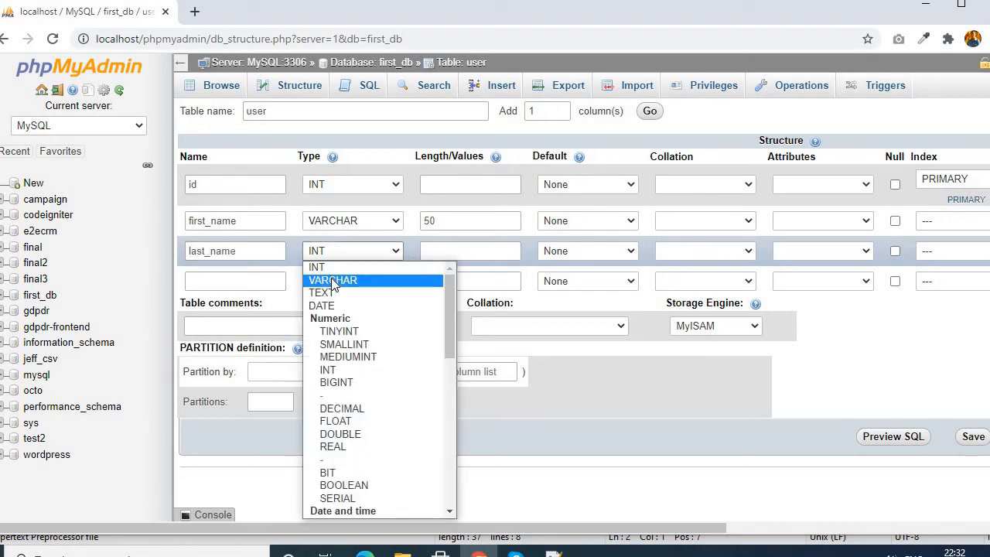
left_click(333, 280)
left_click(457, 251)
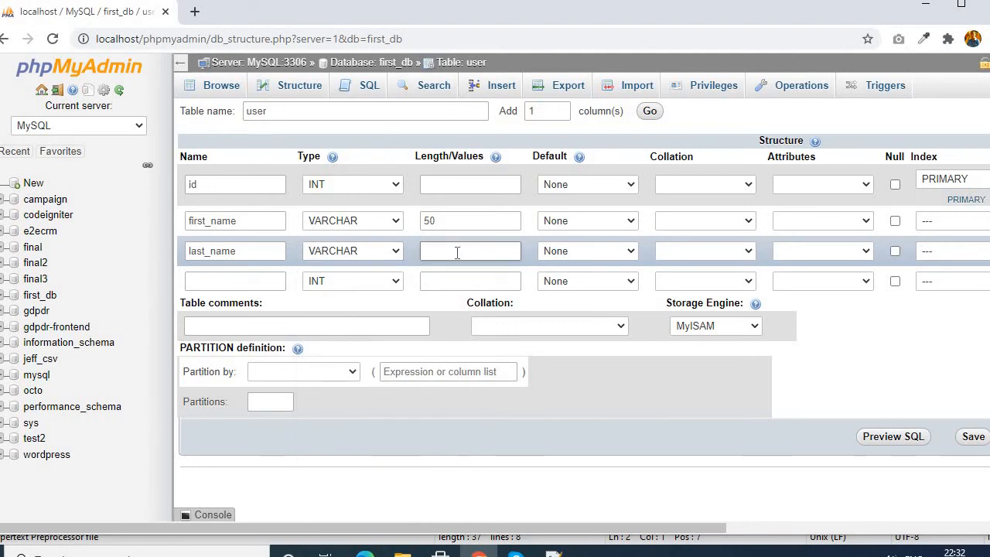
type("50")
left_click(865, 353)
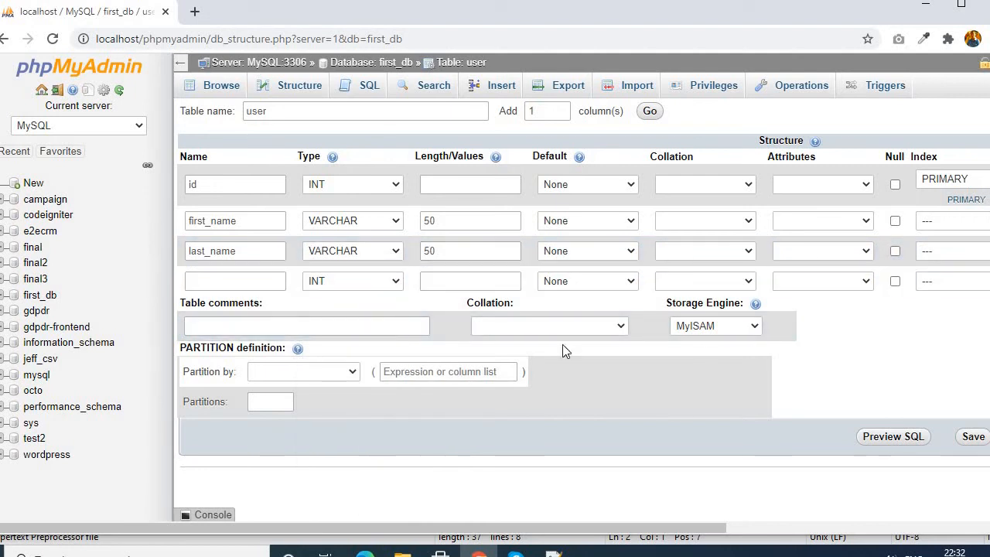
- Define the fourth column as email with type VARCHAR and length 50
left_click(227, 281)
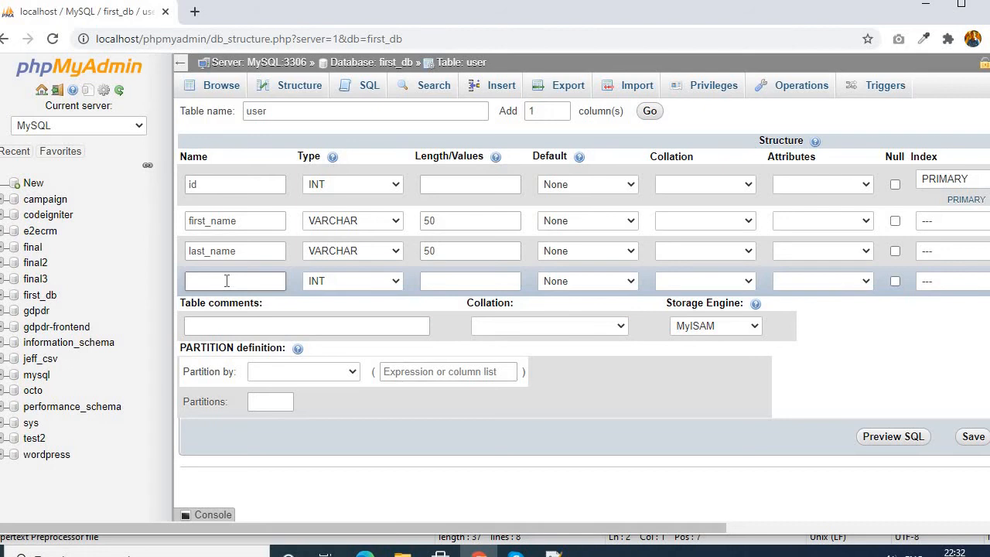
type("email")
left_click(345, 283)
left_click(349, 34)
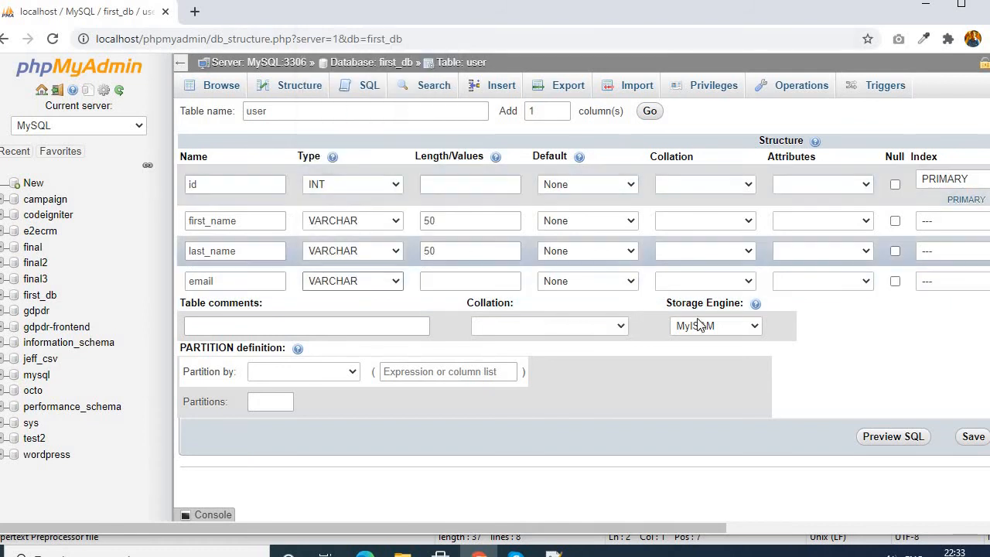
left_click(454, 282)
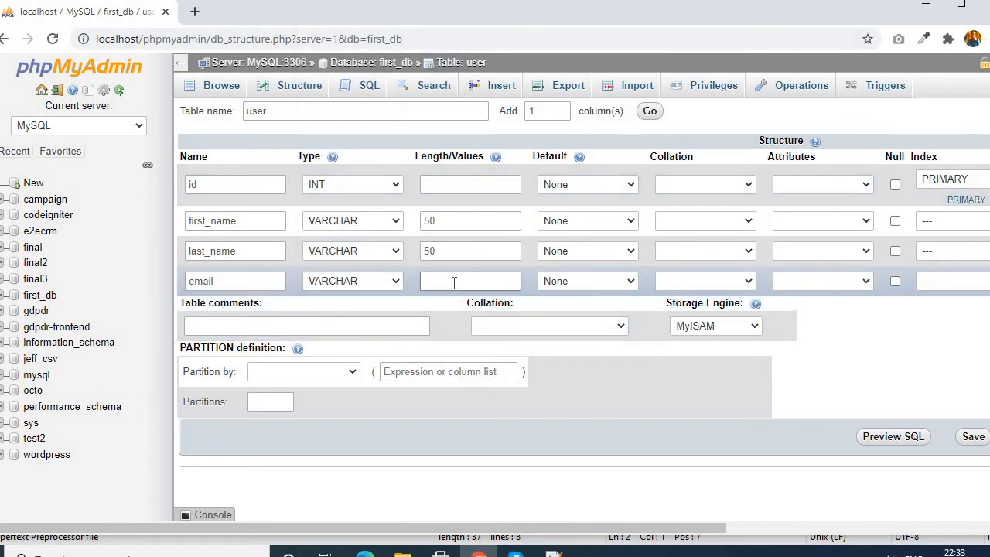
- Try lengths of 25 and 20 for the first_name column and set it back to 50
double_click(430, 221)
double_click(429, 251)
double_click(430, 280)
double_click(455, 221)
type("25")
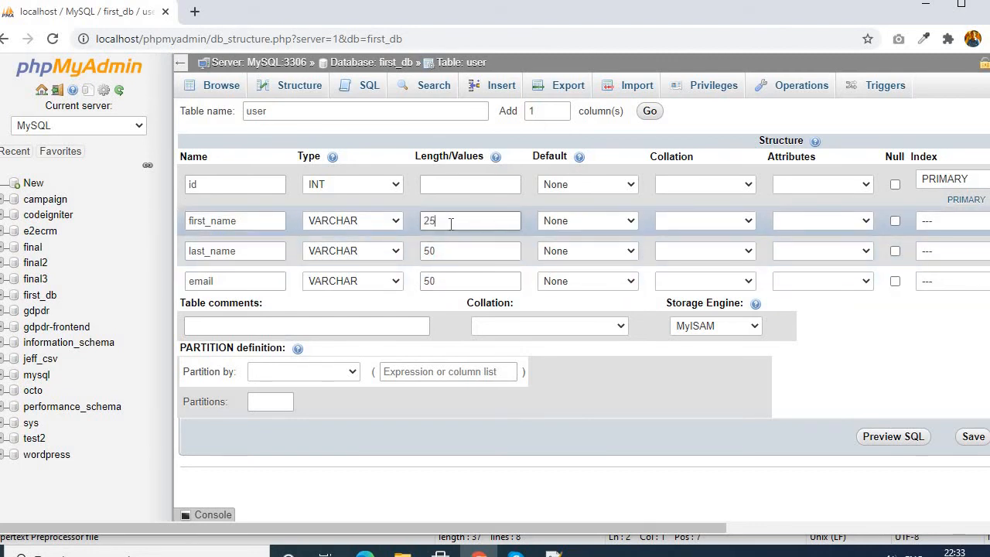
double_click(453, 221)
type("20")
left_click_drag(464, 221, 424, 224)
type("50")
left_click(911, 341)
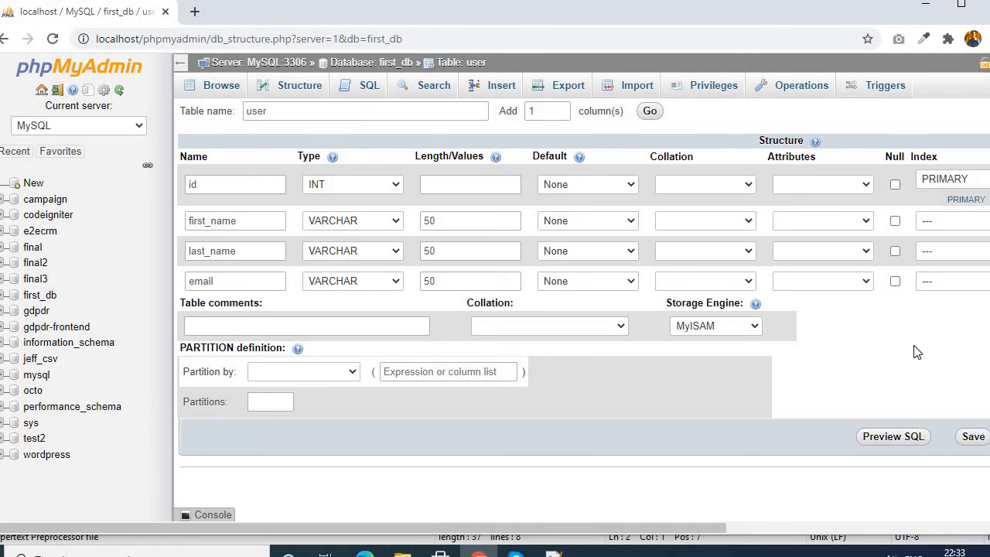
- Try TEXT as the first_name column's type and set it back to VARCHAR
left_click(365, 220)
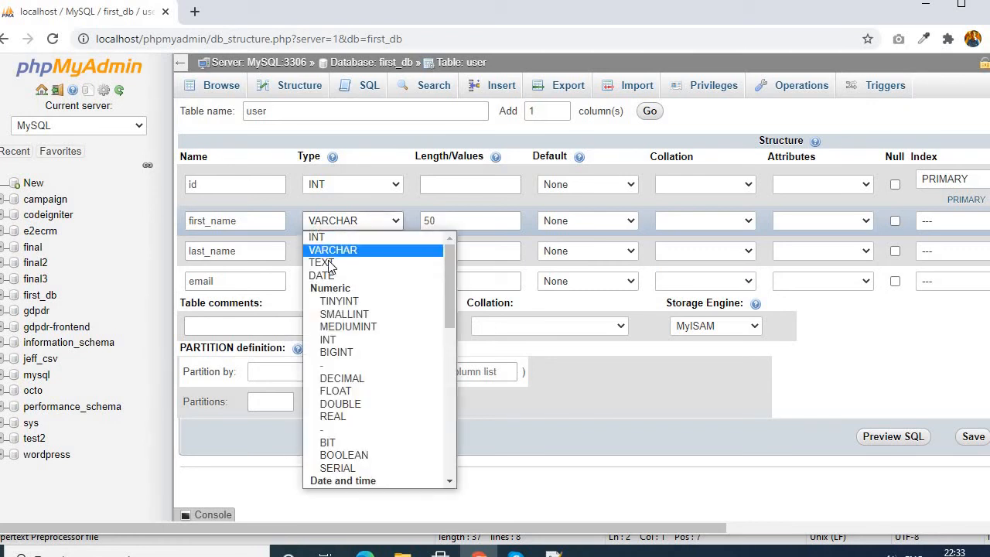
left_click(332, 260)
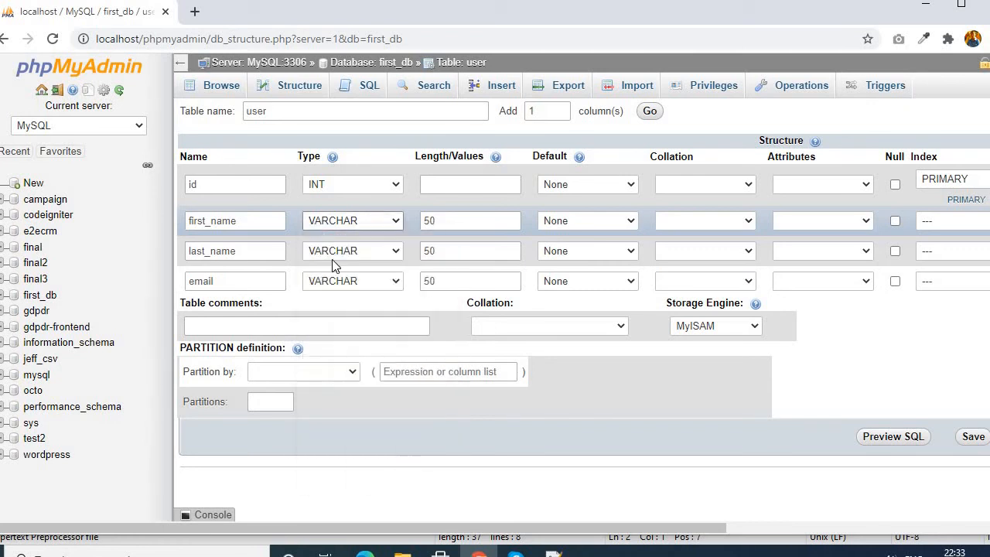
left_click(354, 222)
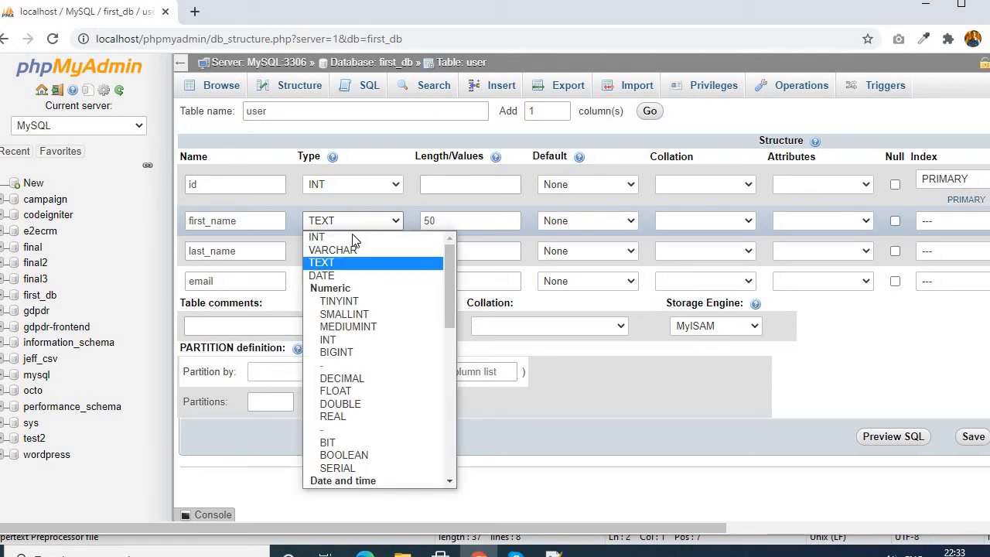
left_click(352, 251)
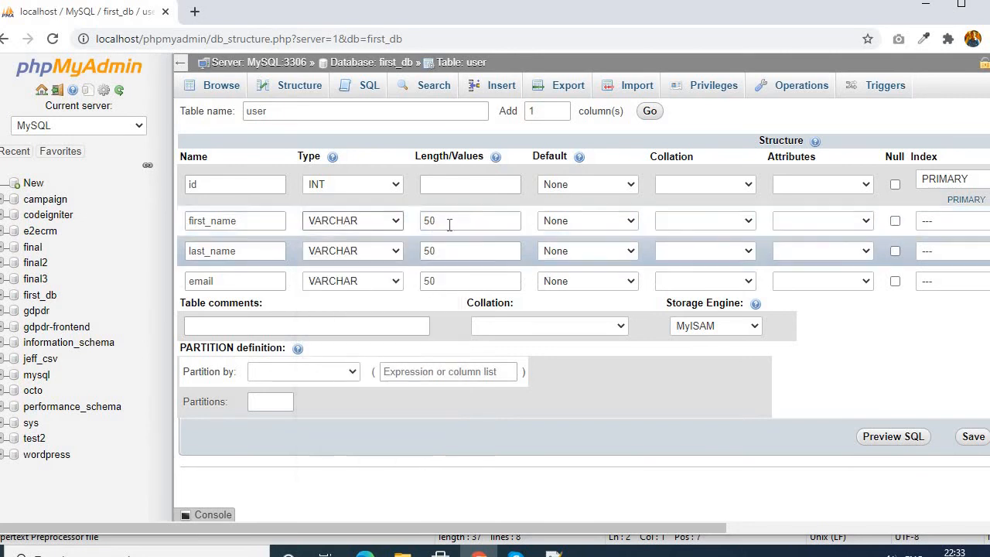
left_click(448, 222)
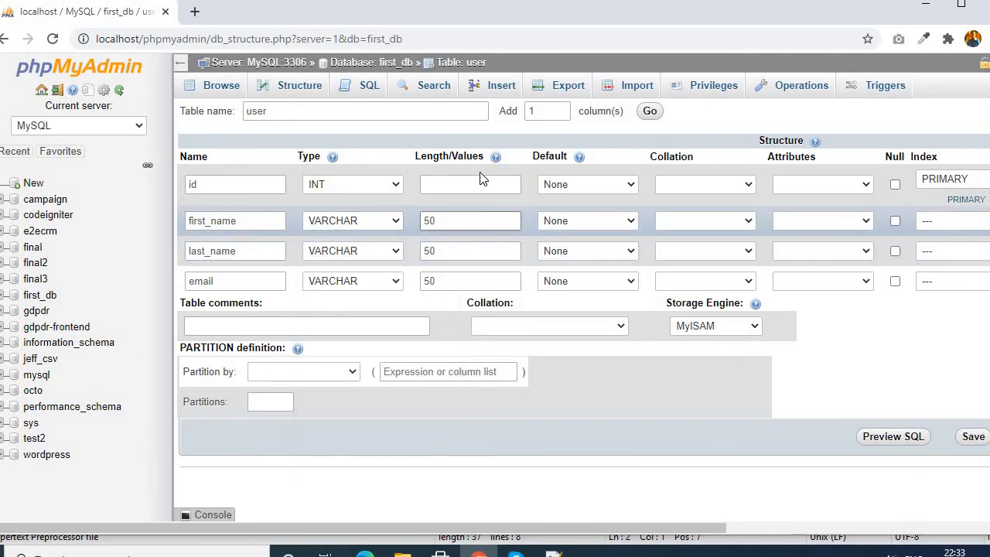
double_click(434, 222)
left_click(449, 223)
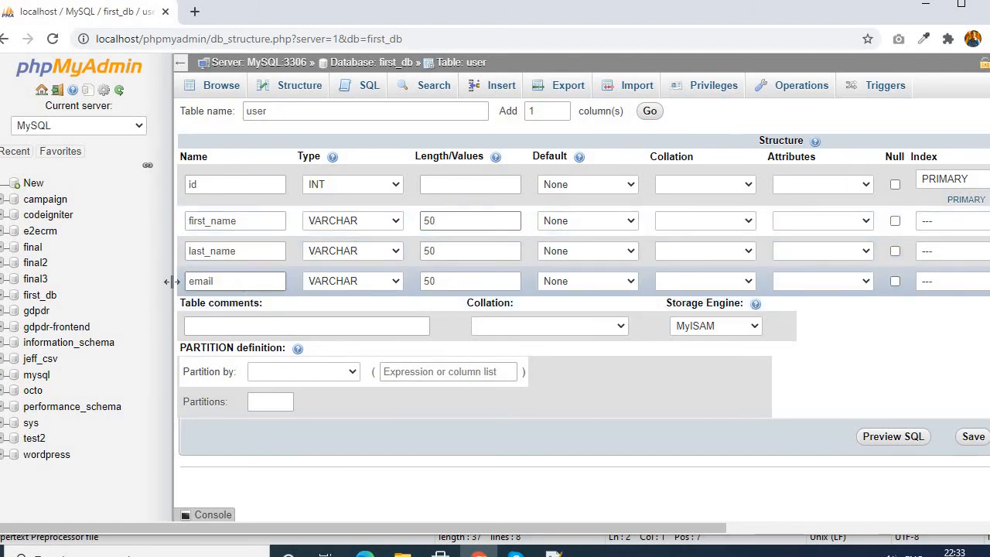
- Redefine the fourth column as comment with type TEXT and no length value
left_click_drag(169, 282, 255, 283)
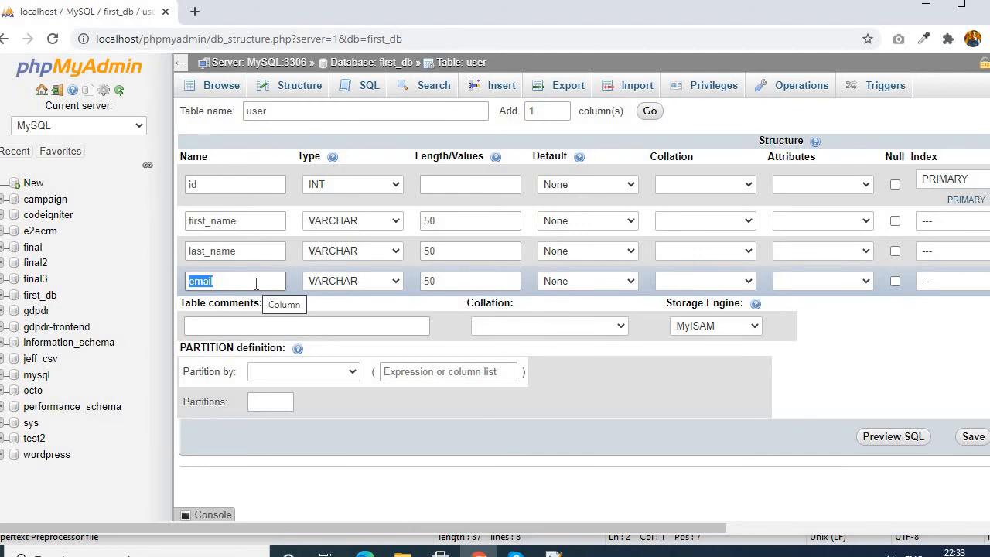
type("a")
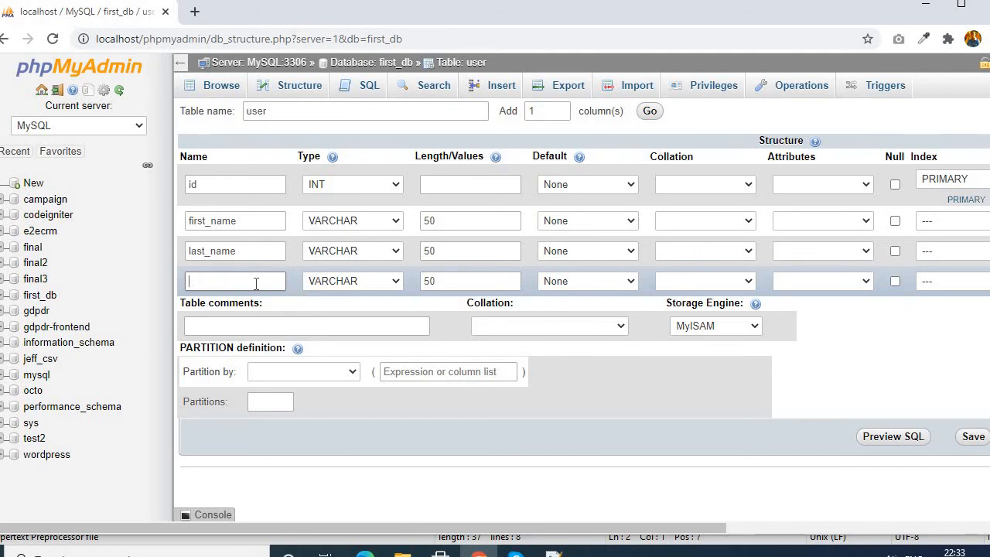
type("comment")
left_click(358, 284)
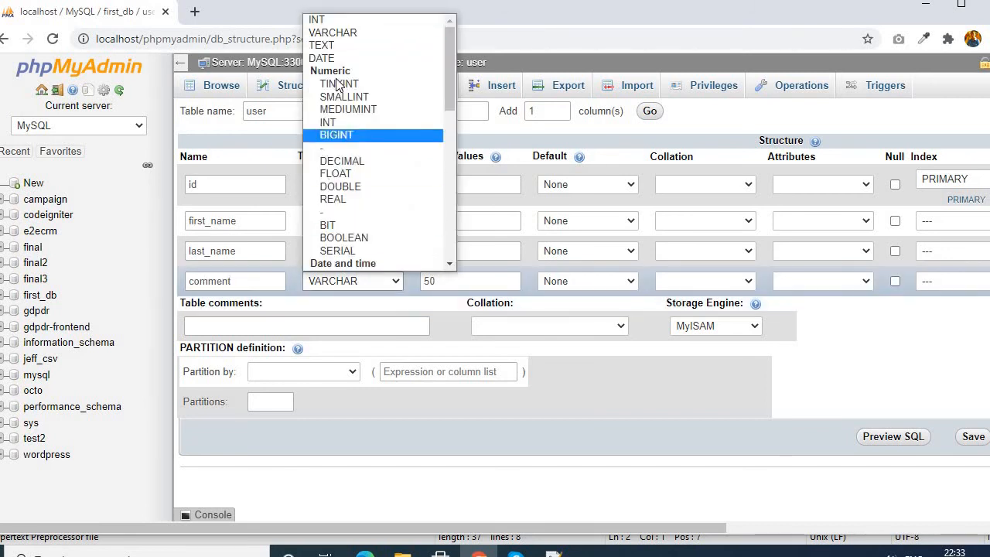
left_click(334, 45)
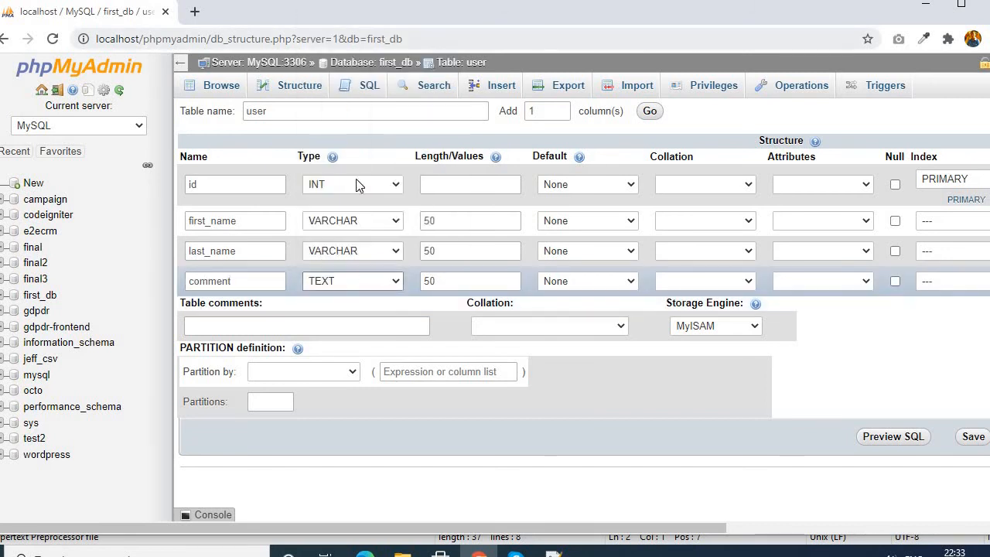
double_click(436, 283)
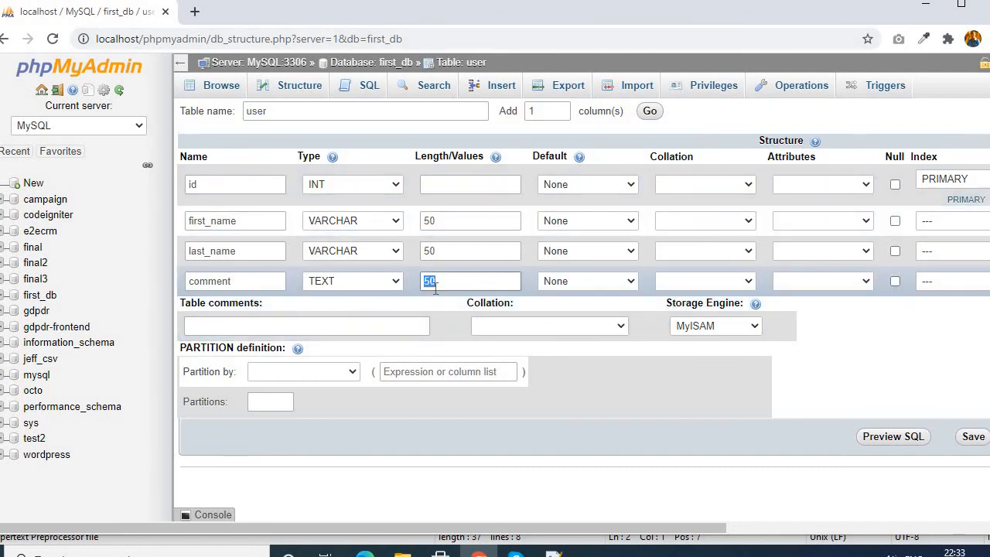
key("BackSpace")
left_click(396, 303)
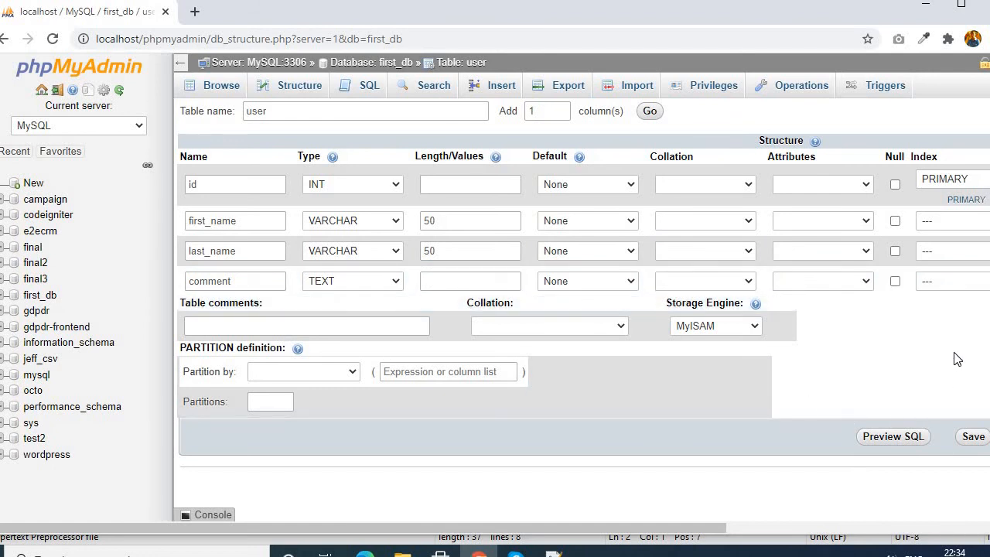
- Save the new user table and open it from the first_db database's table list
left_click(973, 438)
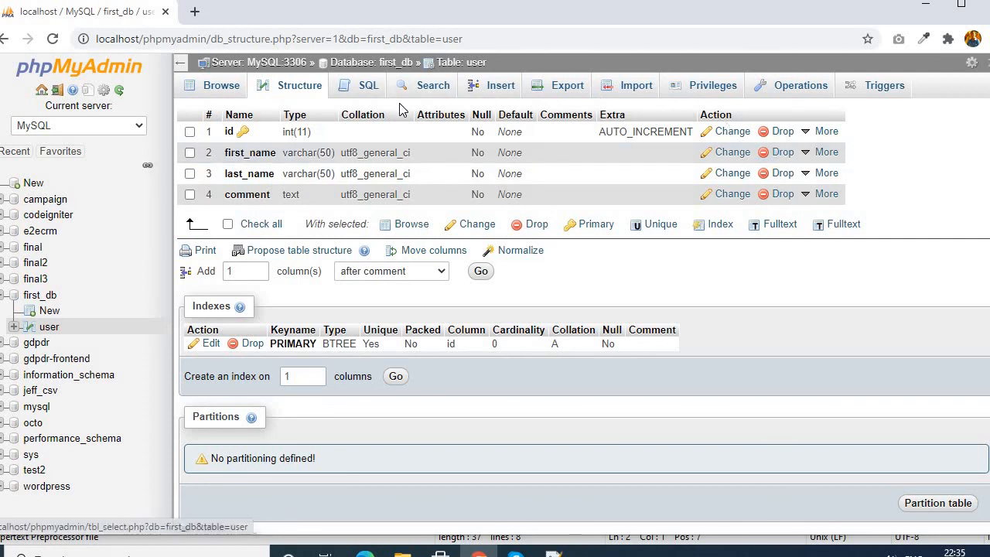
left_click(375, 64)
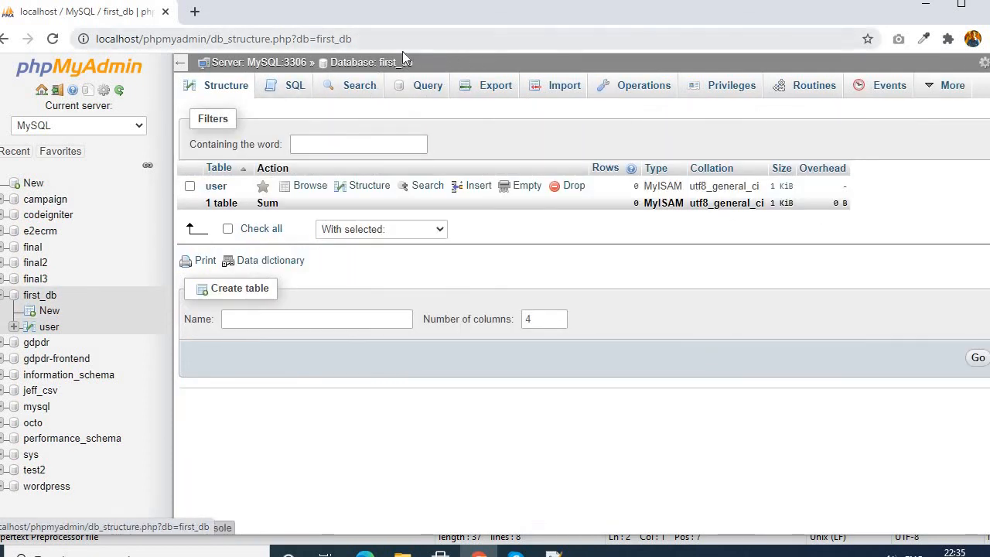
left_click(218, 189)
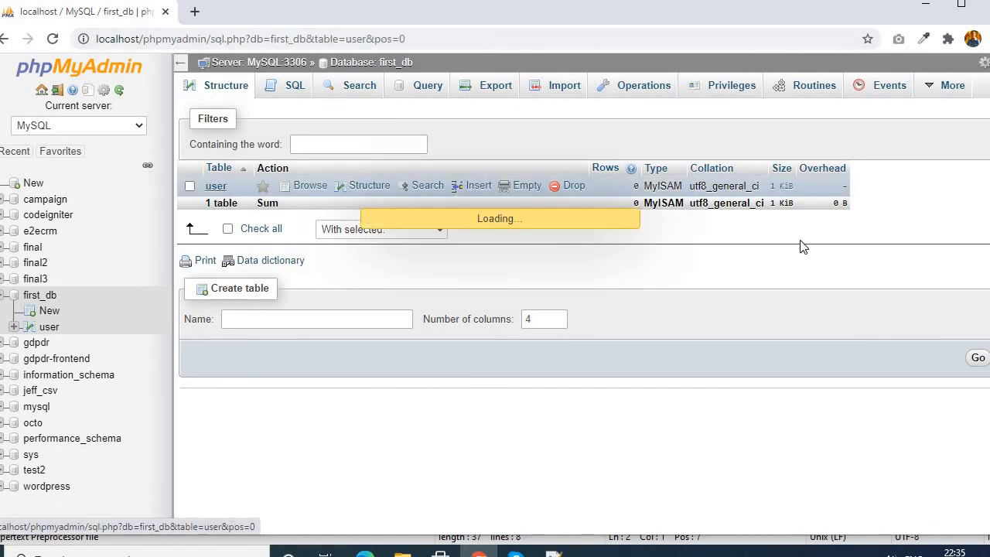